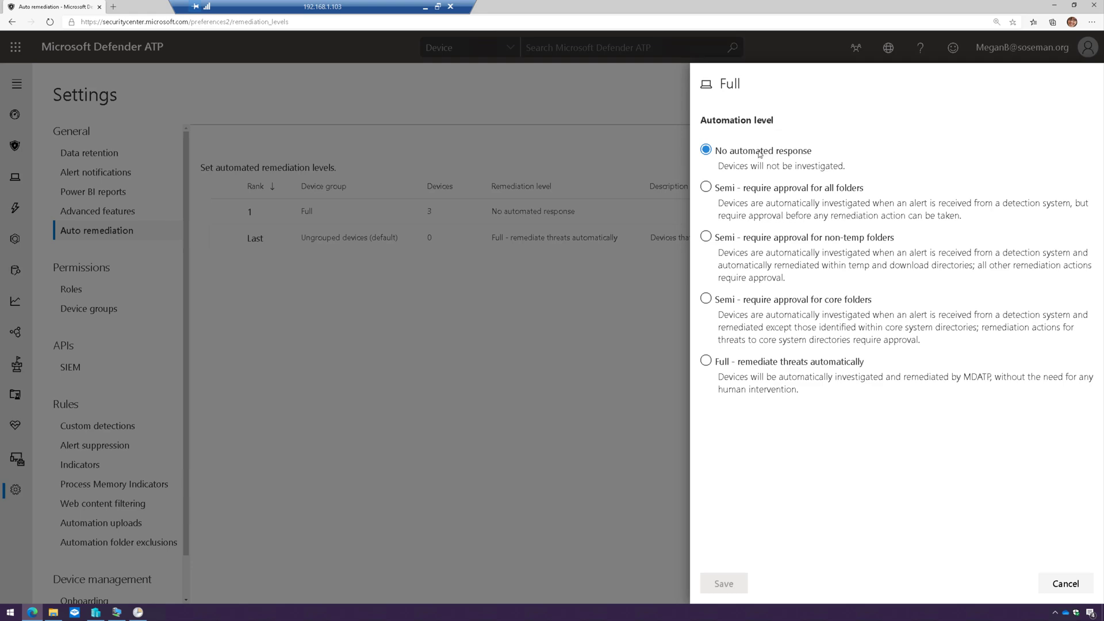
Minimize the Defender settings browser and all other windows, then bring File Explorer back up.
left_click(1054, 6)
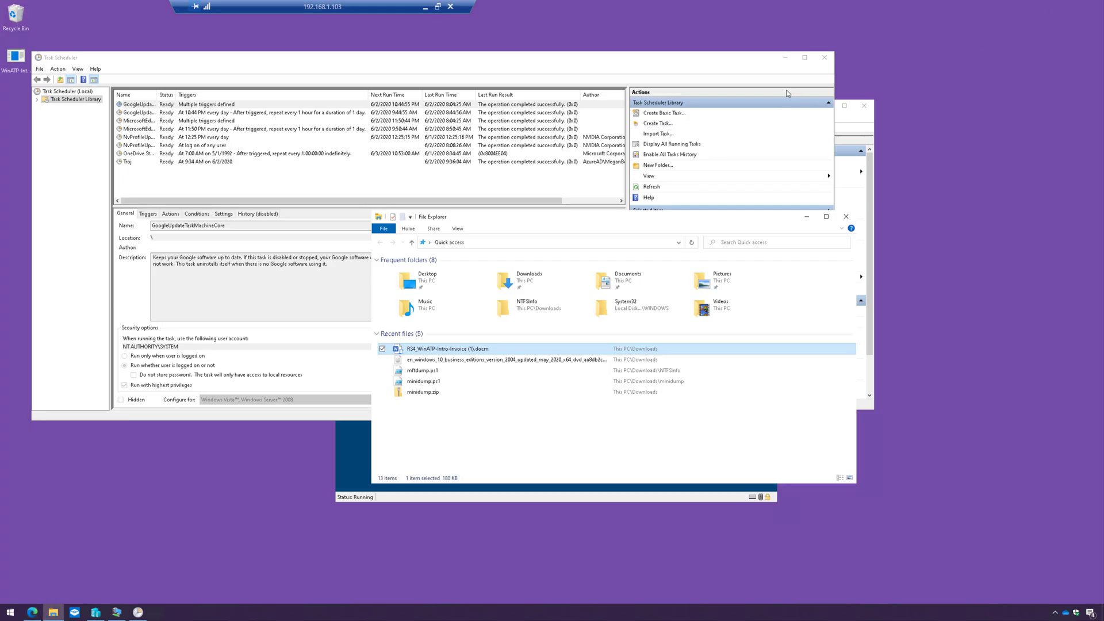
key("super+d")
left_click(53, 611)
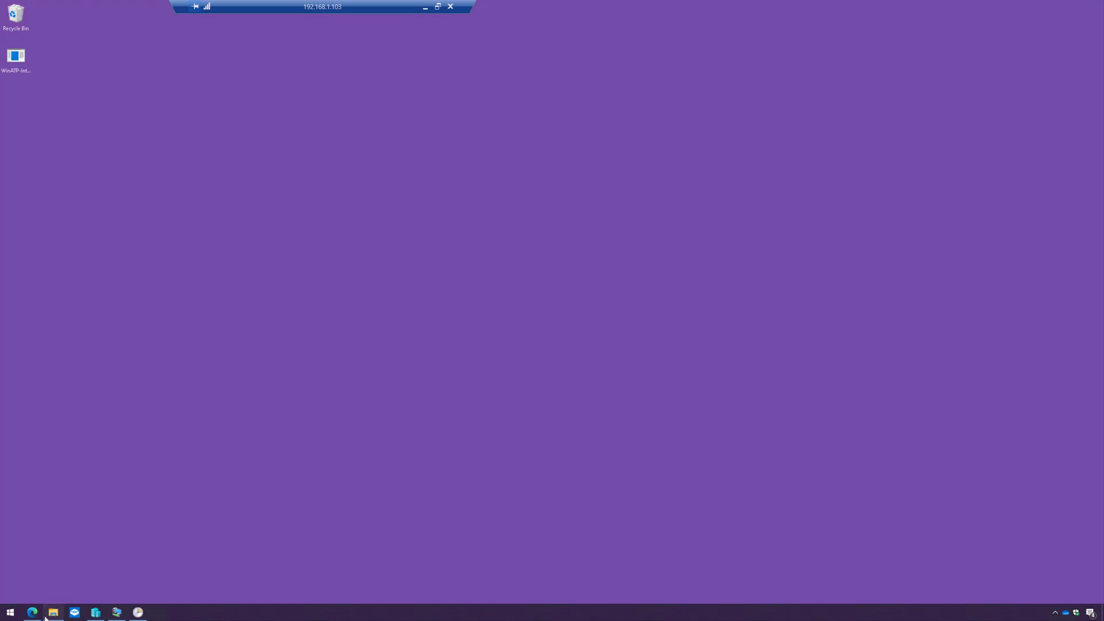
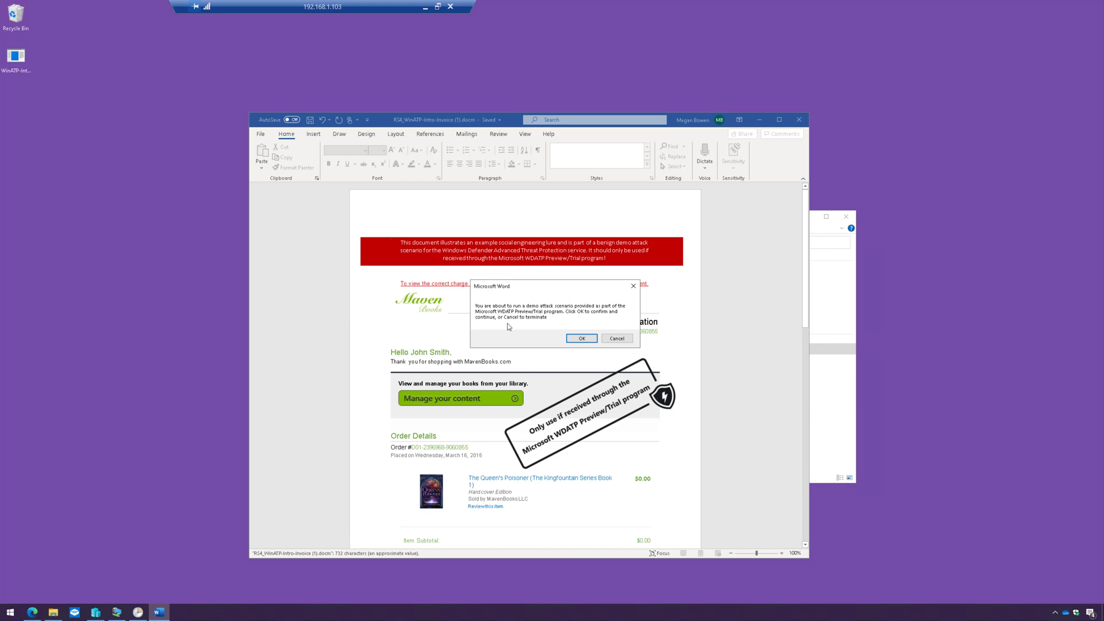
Confirm the WDATP demo-scenario prompt so the invoice macro launches the backdoor demo.
left_click(581, 339)
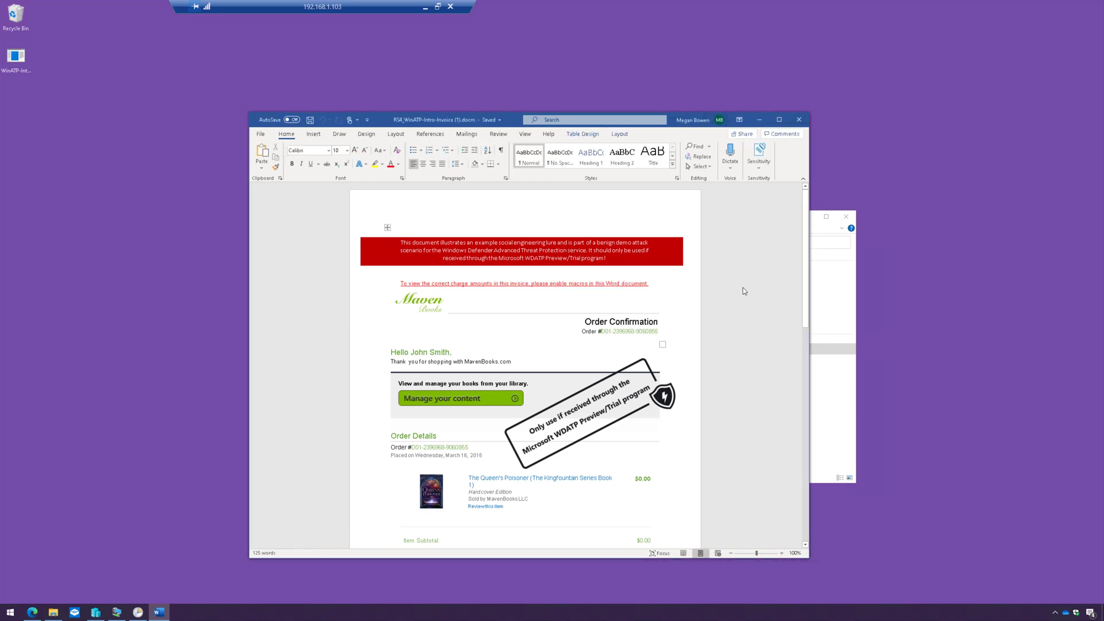
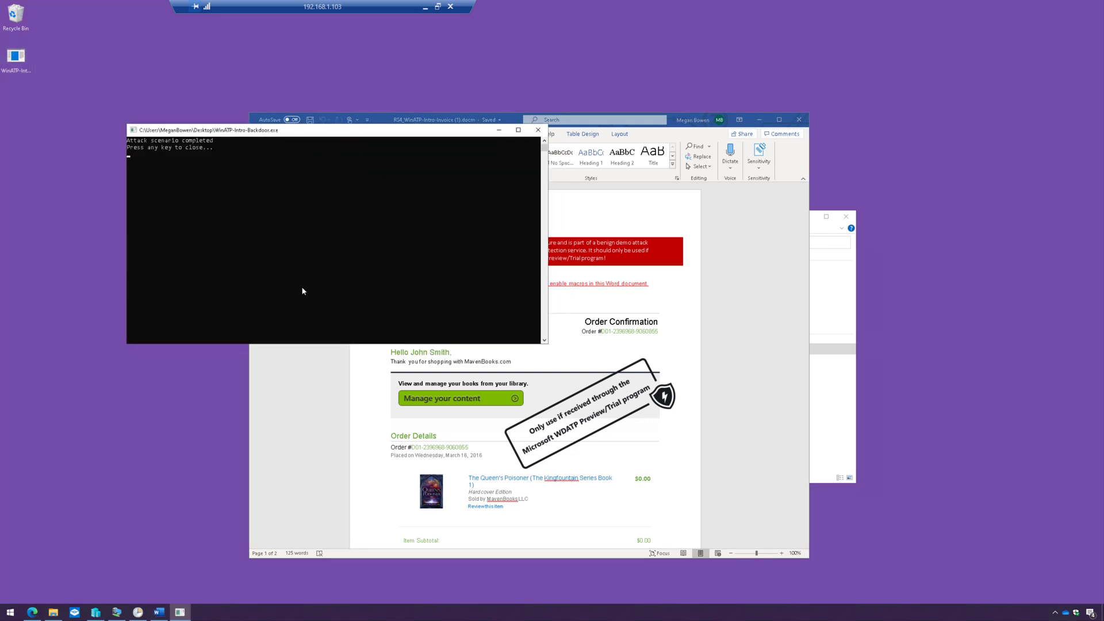
Switch from Command Prompt to the Task Scheduler window via the taskbar.
left_click(138, 612)
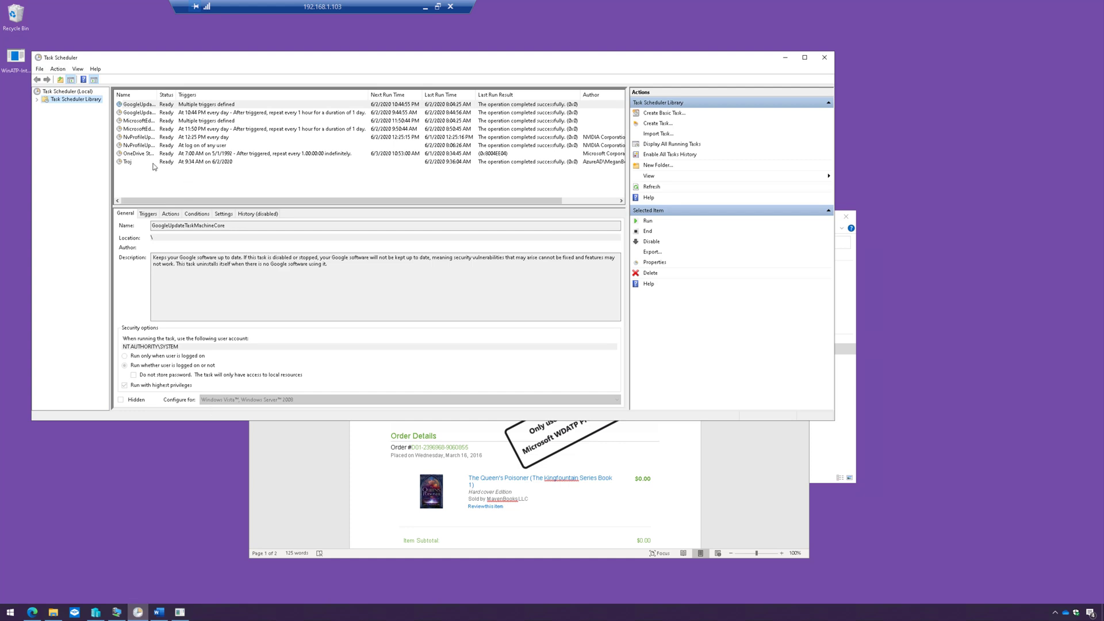
Select the Troj task in the Task Scheduler Library to view its General details.
left_click(134, 163)
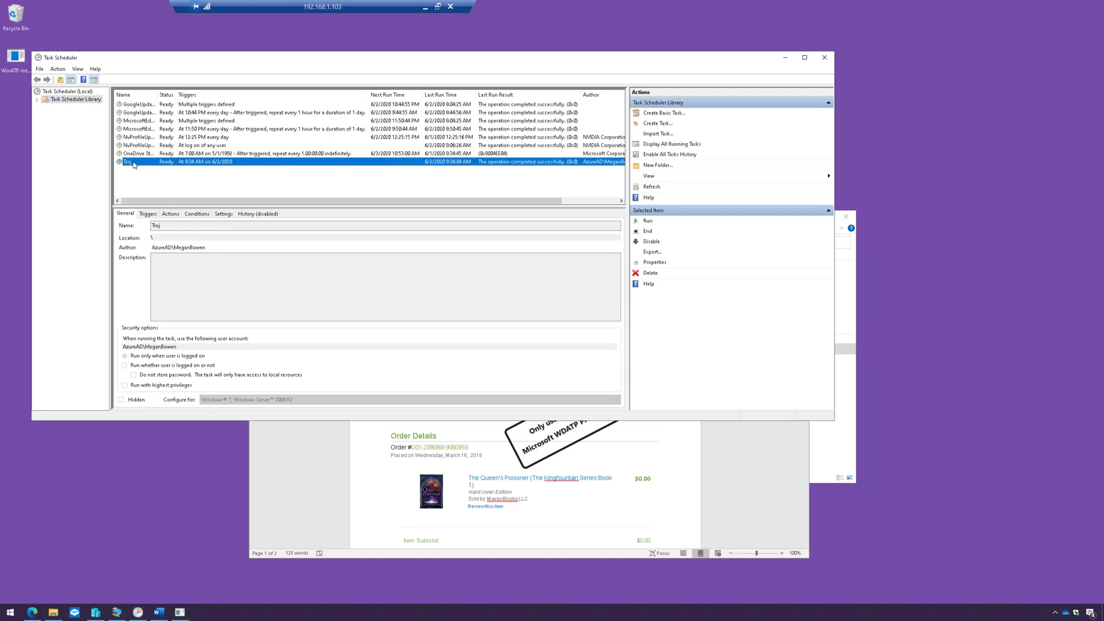
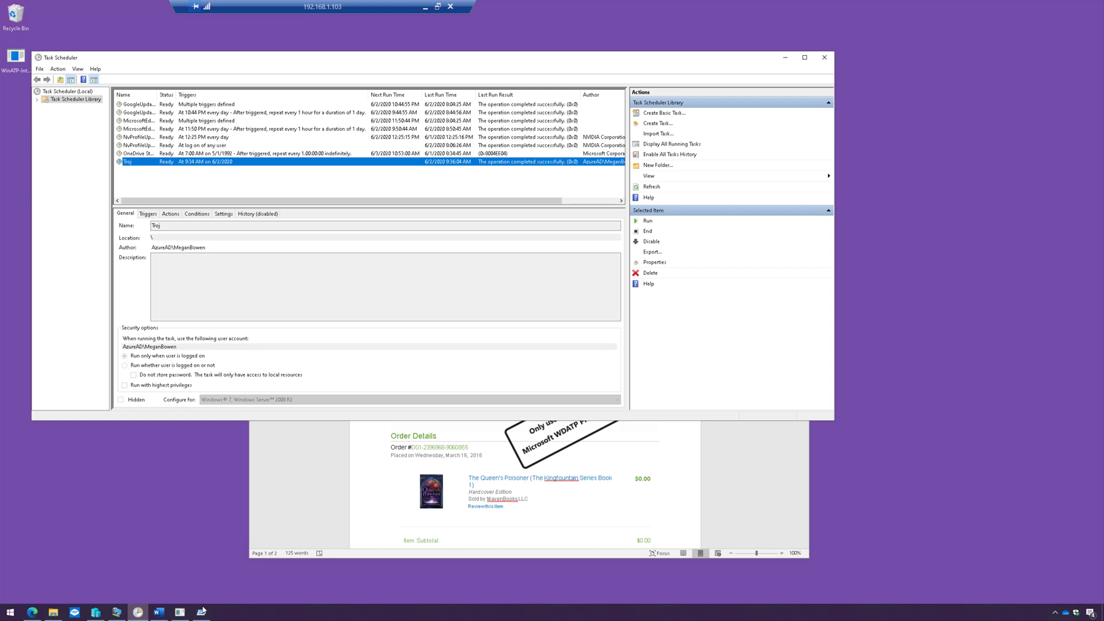
Bring Autoruns forward from the taskbar to show the Troj RunOnce entry on the Logon tab.
left_click(202, 612)
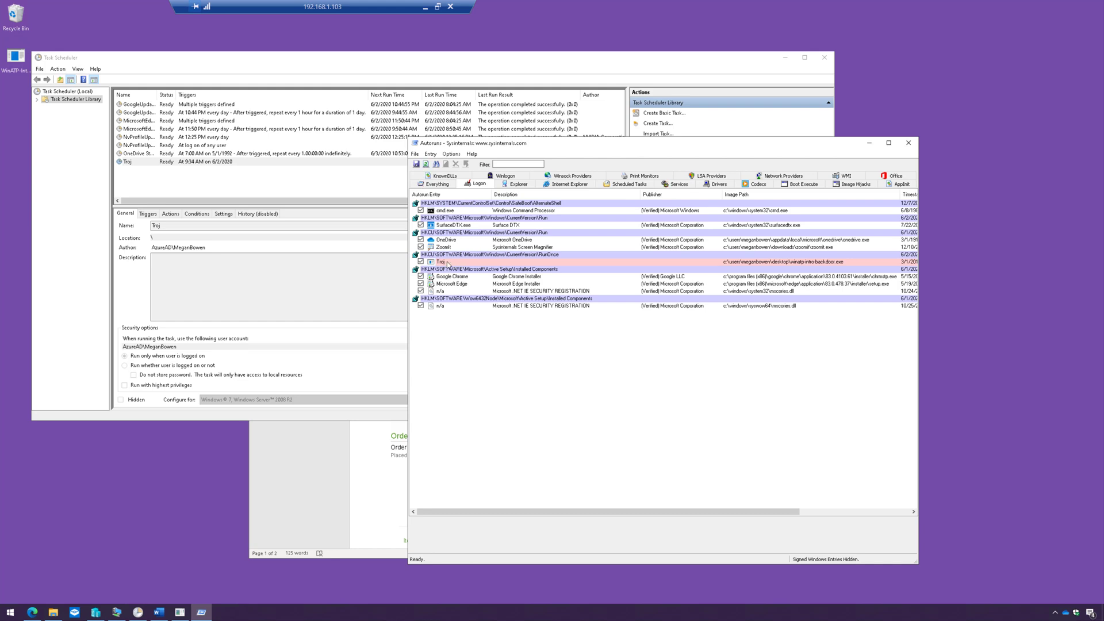
Magnify the Troj HKCU RunOnce row with ZoomIt, then return to normal view.
key("ctrl+1")
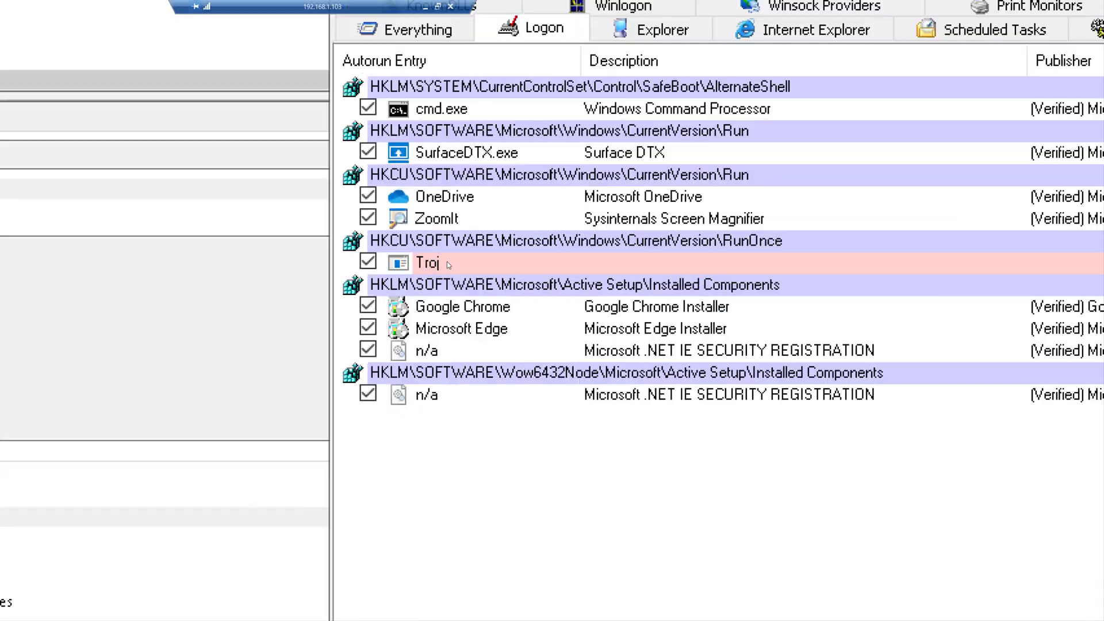
key("Escape")
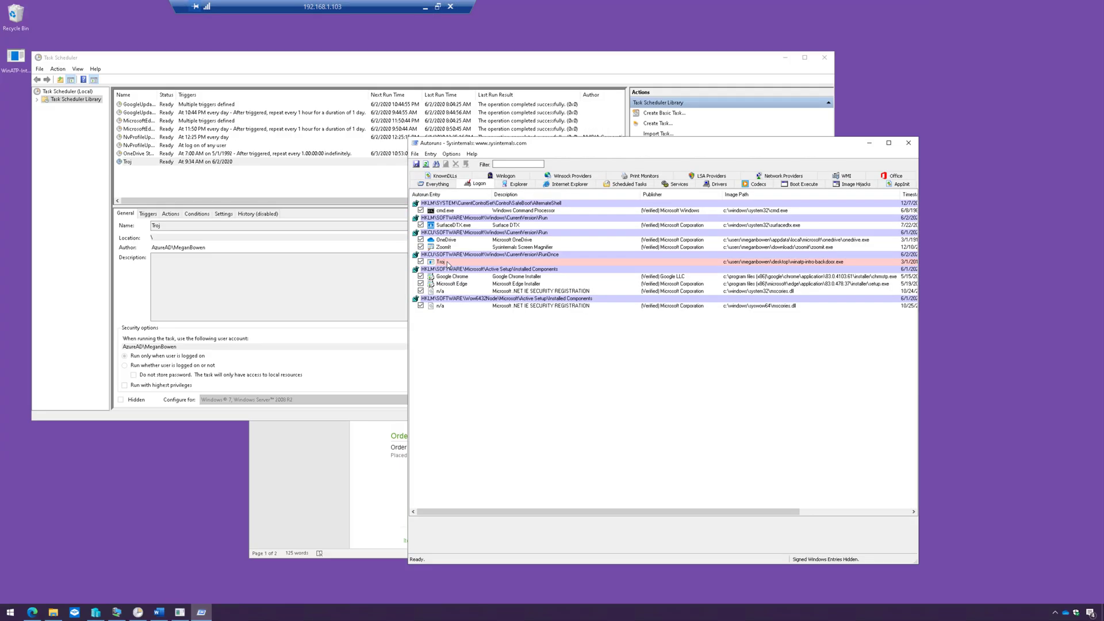
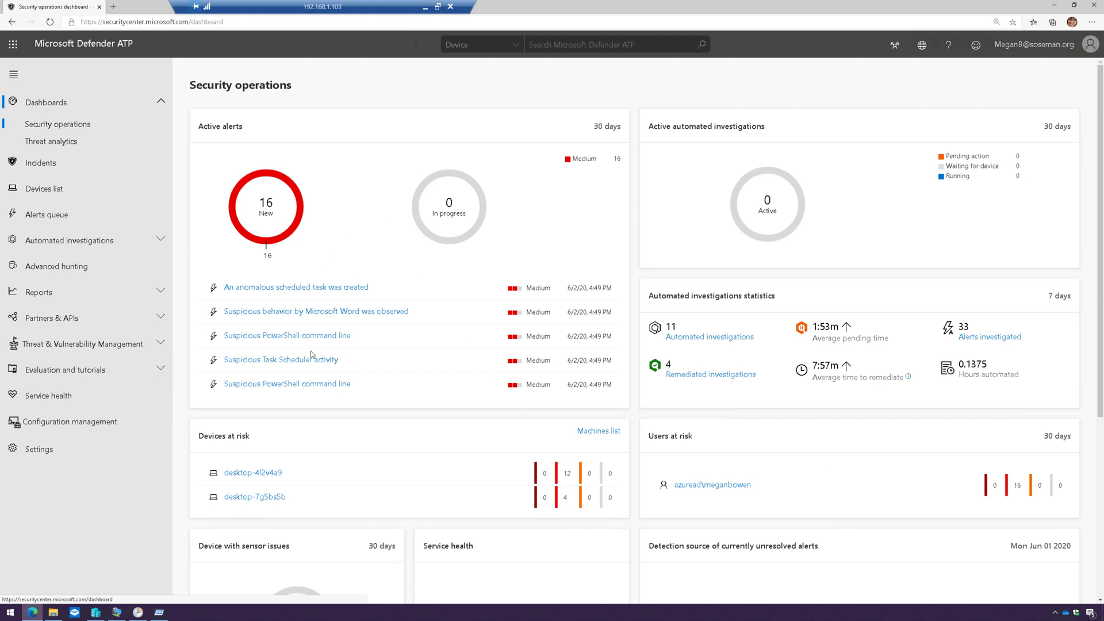
Open the full page of incident 15 from the Incidents list.
left_click(63, 215)
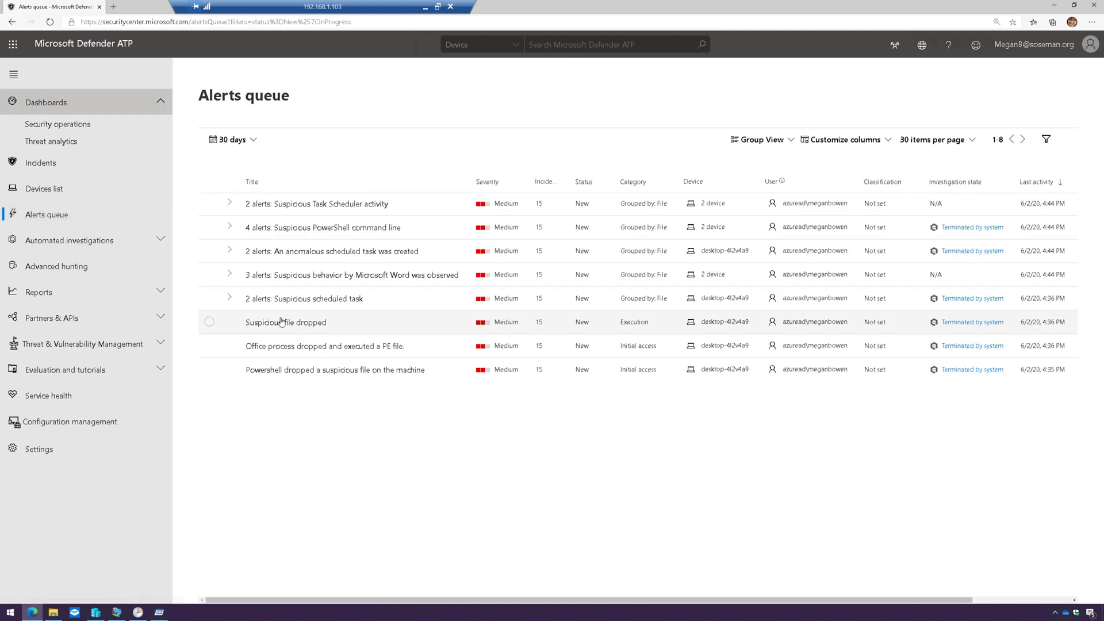
left_click(82, 170)
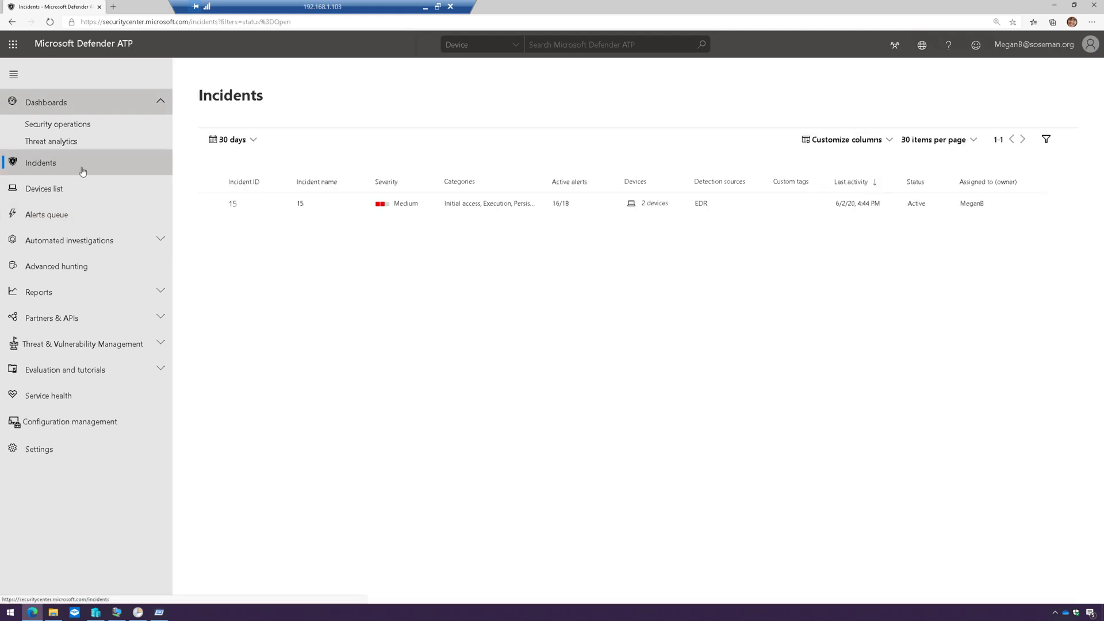
left_click(207, 206)
left_click(788, 142)
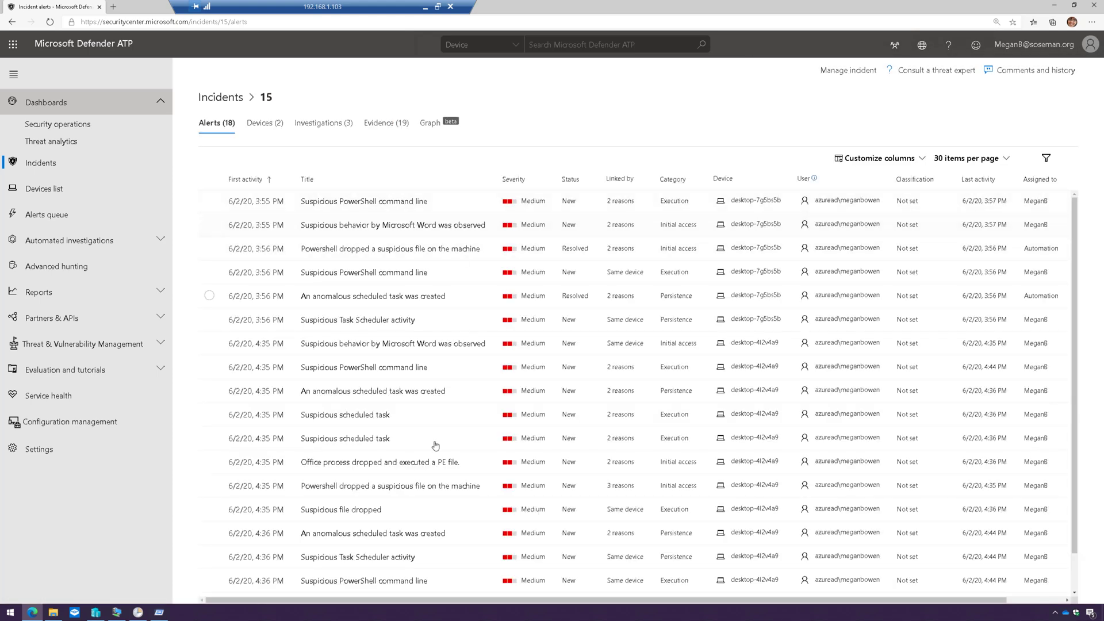
Review incident 15's devices and relationship graph, then open device desktop-4l2v4a9.
left_click(263, 123)
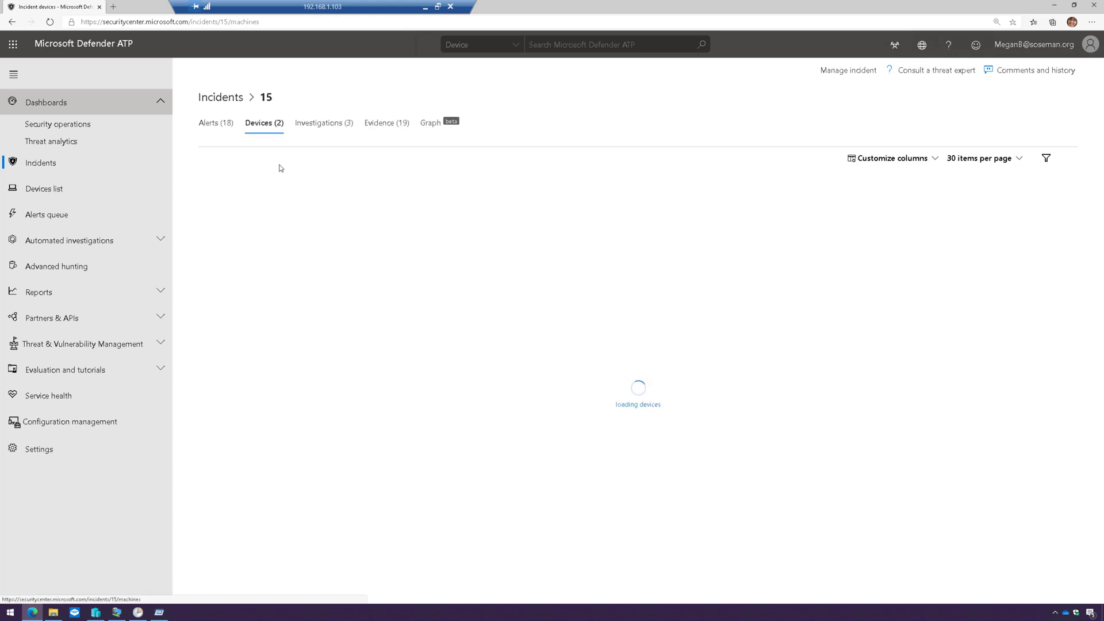
left_click(432, 124)
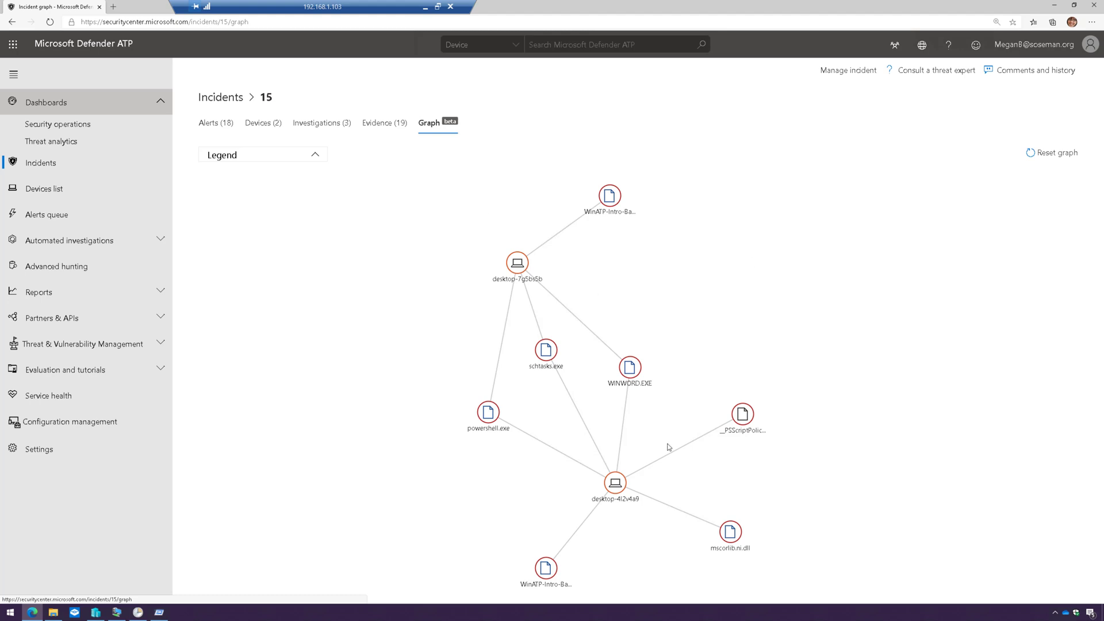
left_click(259, 126)
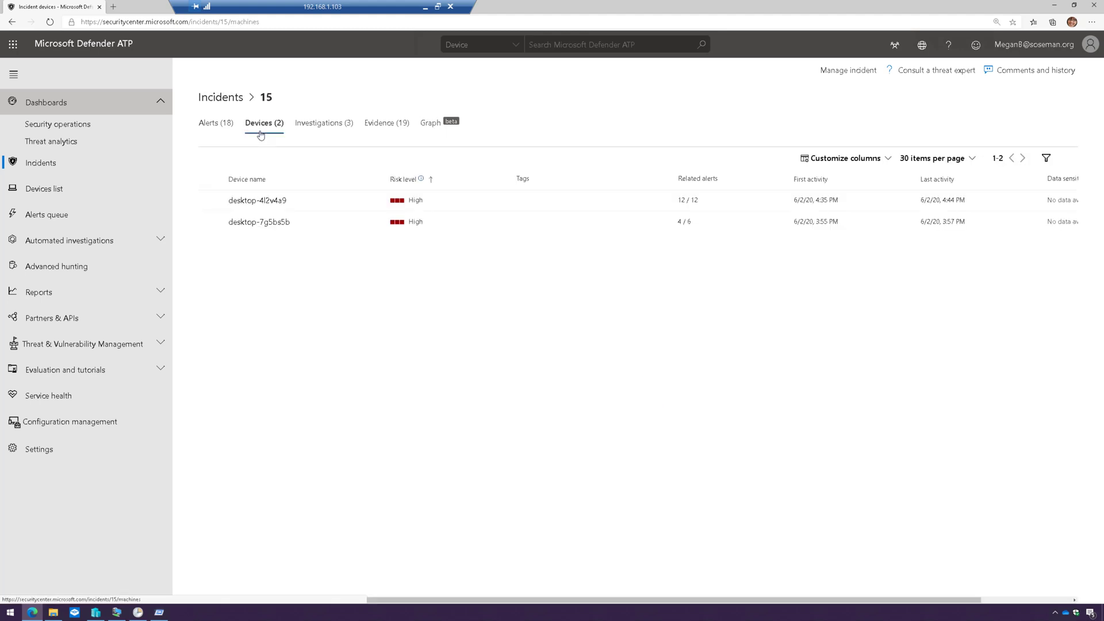
left_click(273, 202)
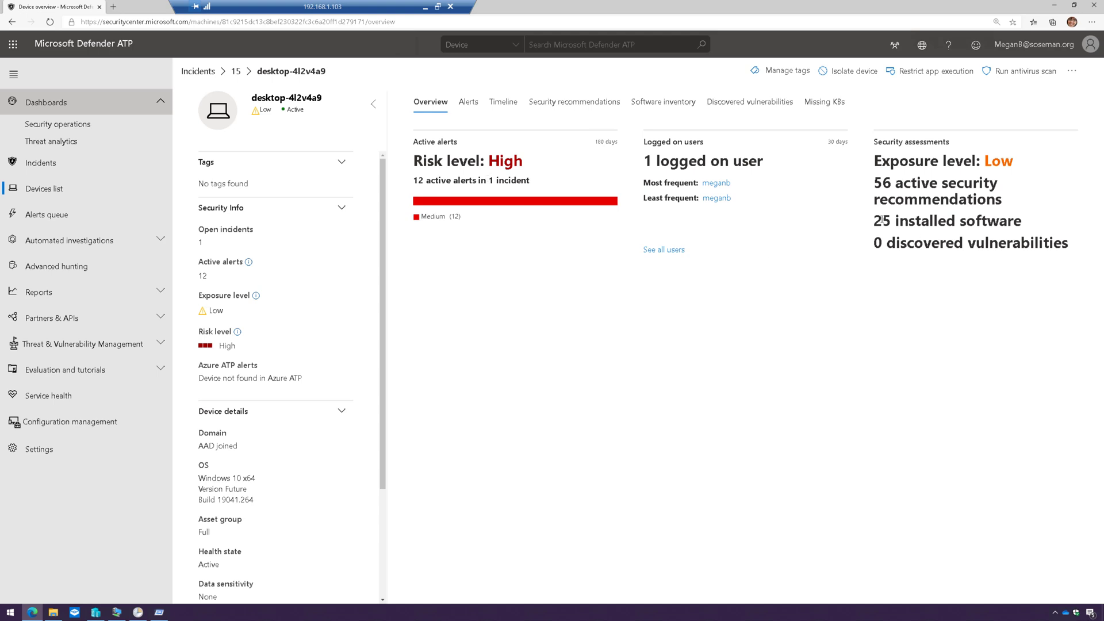
Browse desktop-4l2v4a9's security recommendations and software inventory, then list its alerts.
left_click(566, 105)
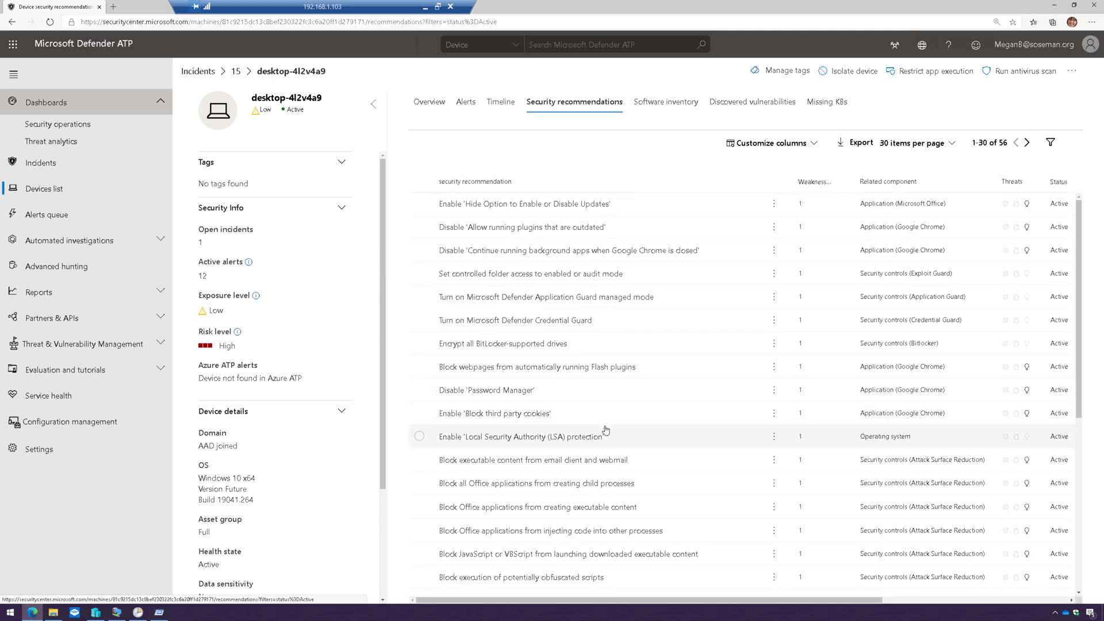
left_click(664, 104)
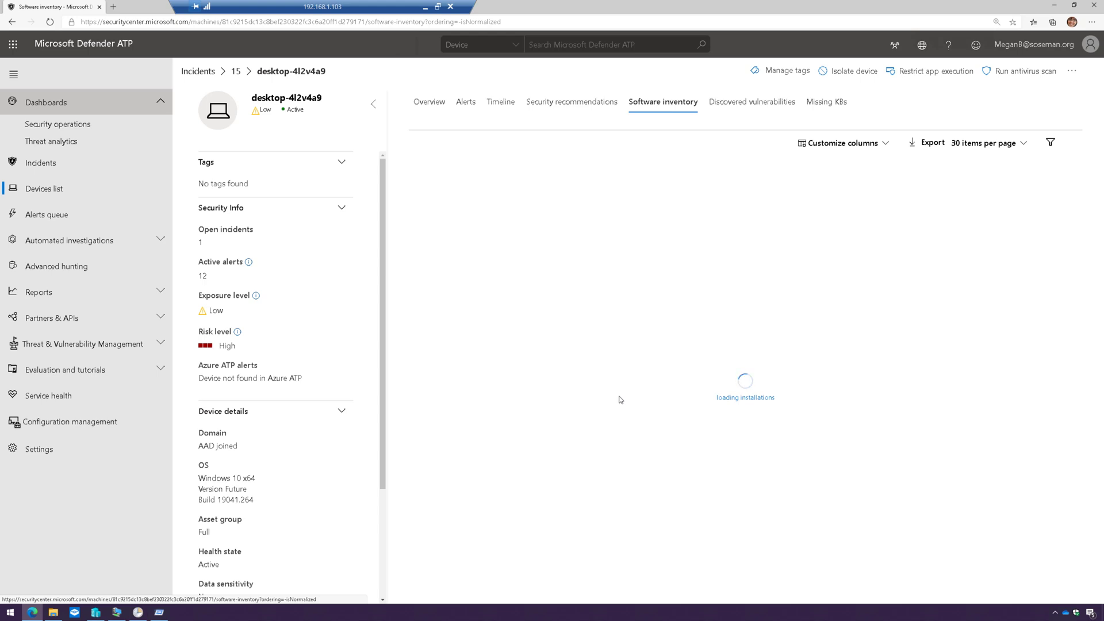
left_click(459, 107)
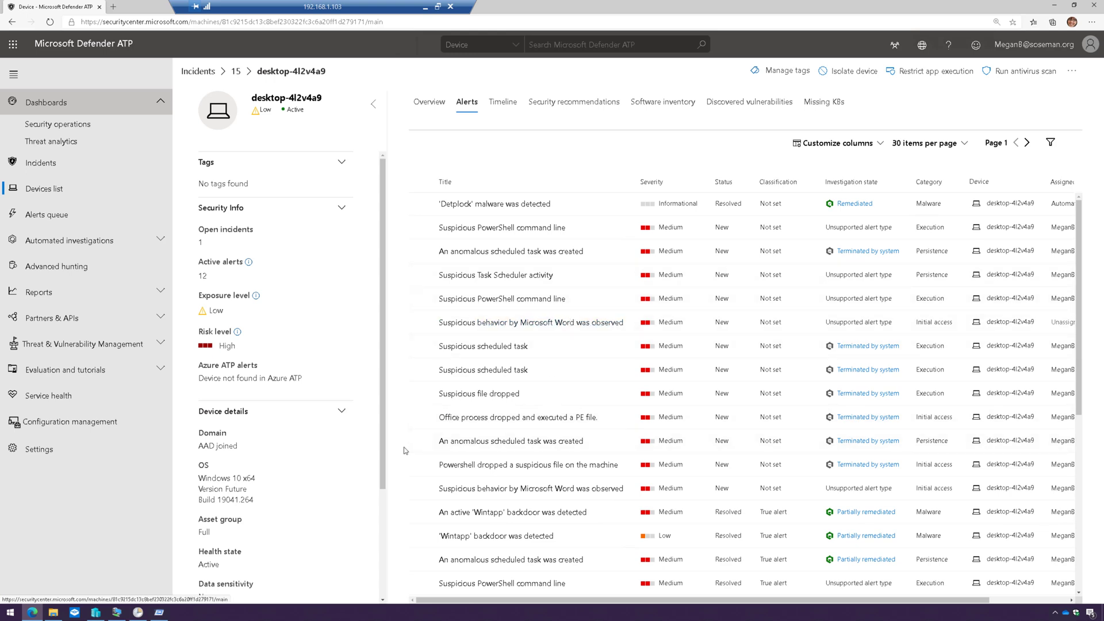
Open the 'Office process dropped and executed a PE file' alert and select WinATP-Intro-Backdoor.exe.
left_click(421, 418)
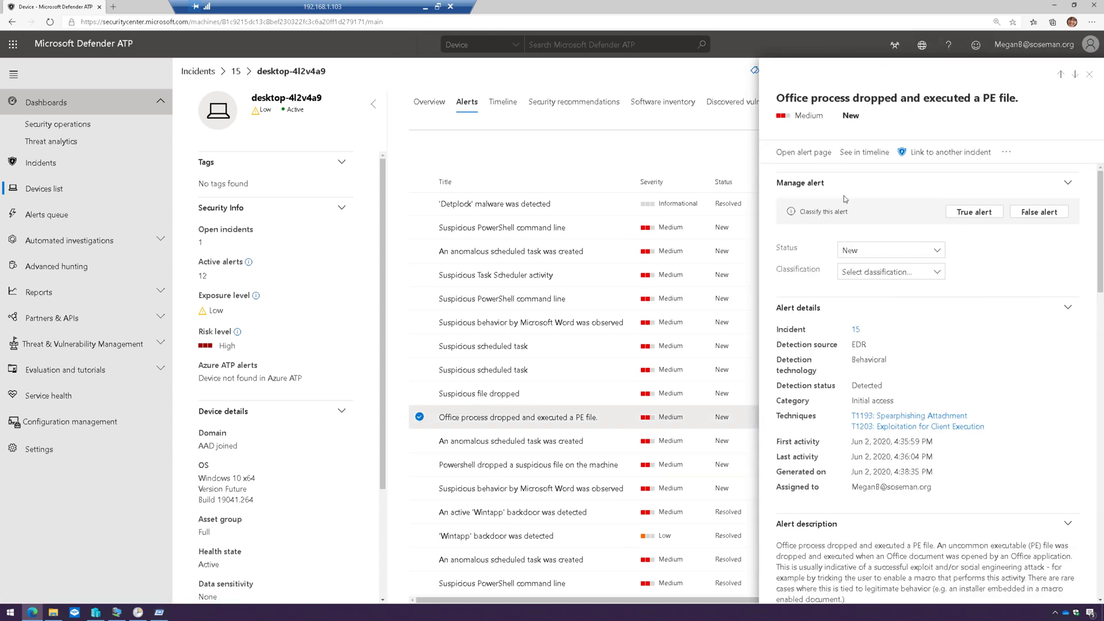
left_click(816, 152)
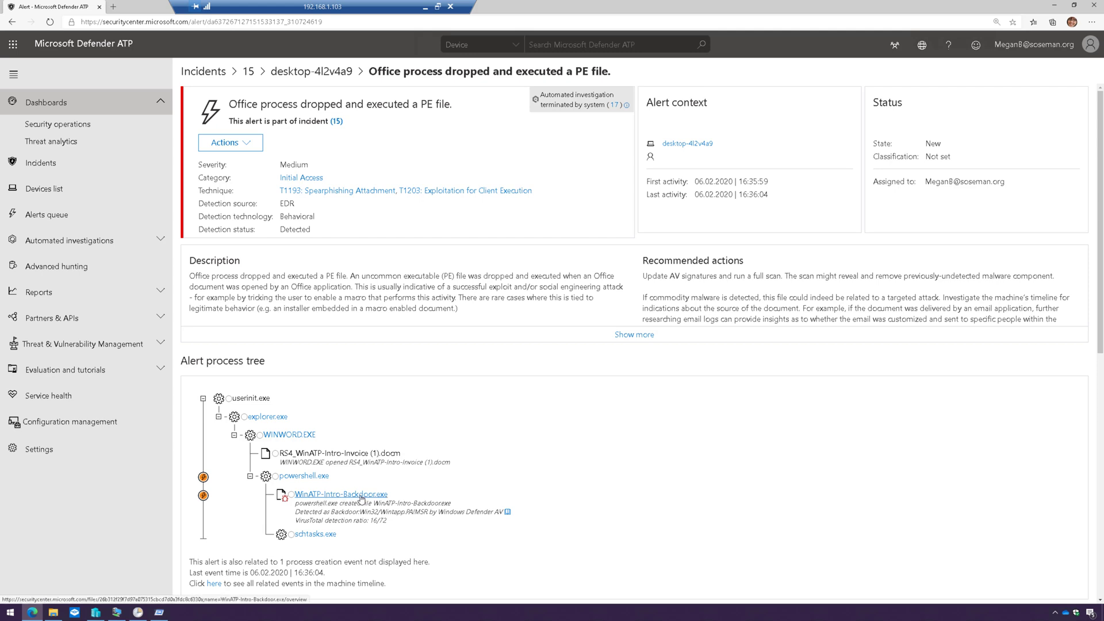
left_click(285, 496)
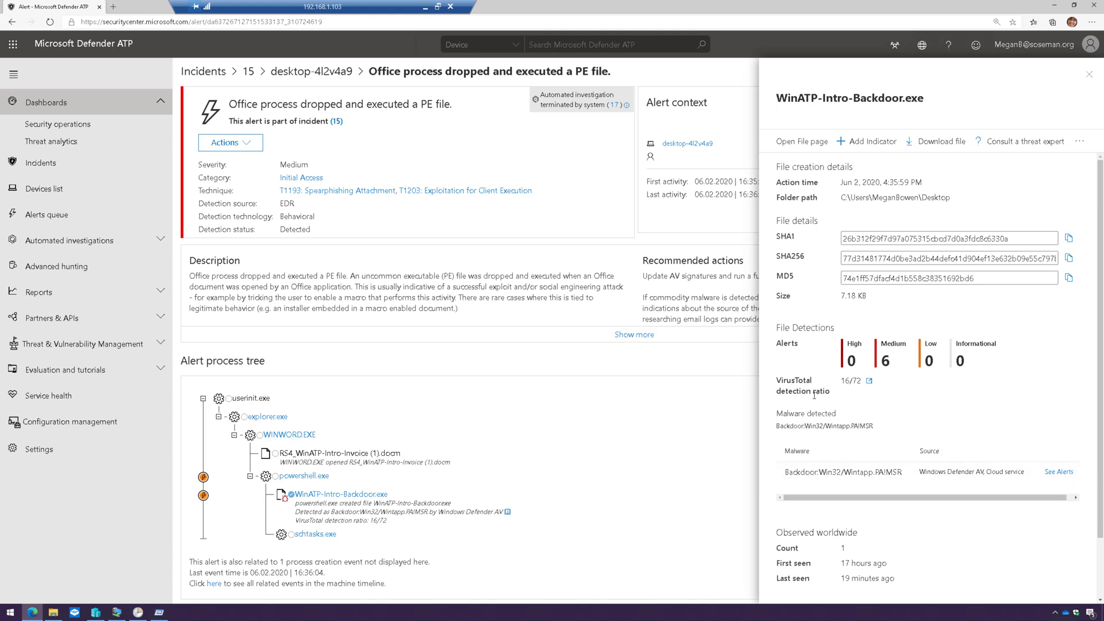
Check the backdoor's VirusTotal report (16 of 72 detections) and return to the alert.
left_click(869, 382)
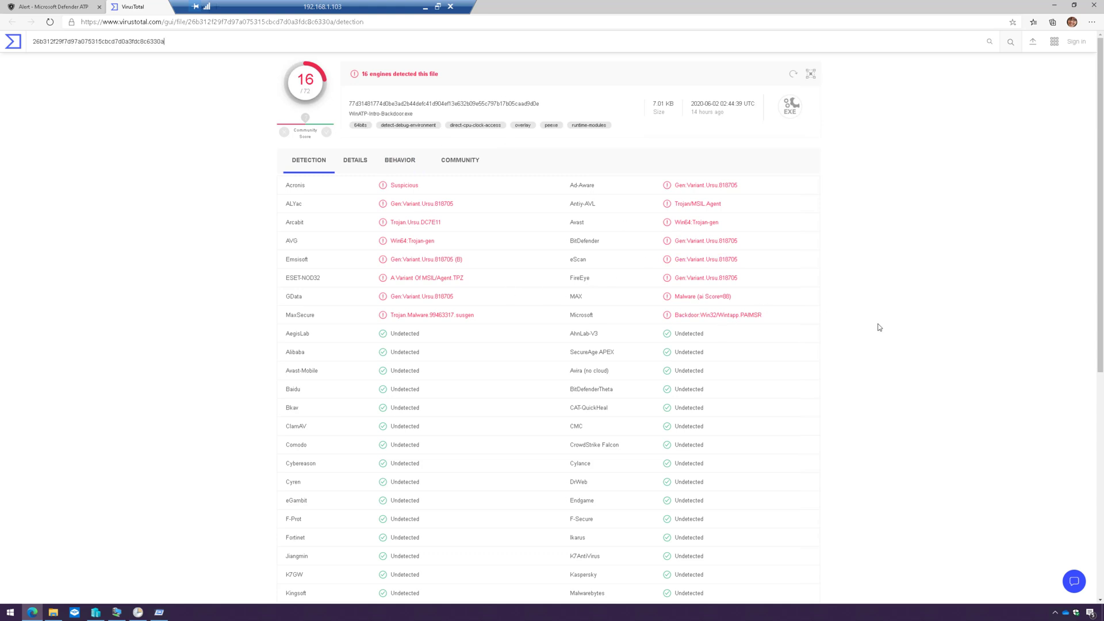
scroll(802, 349, "down", 6)
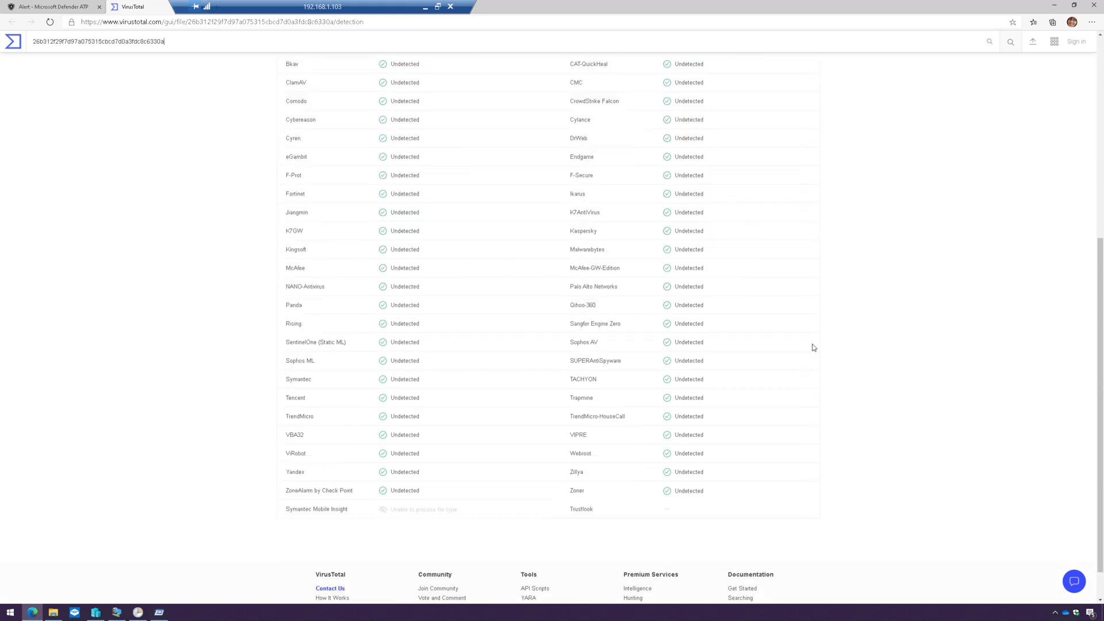
scroll(813, 347, "up", 6)
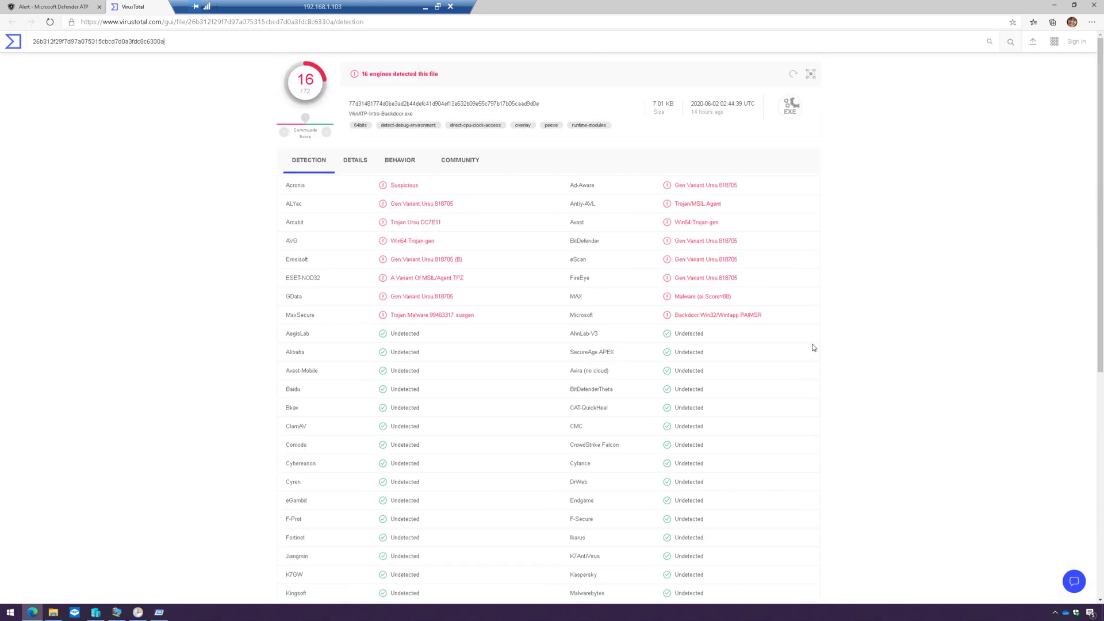
left_click(85, 11)
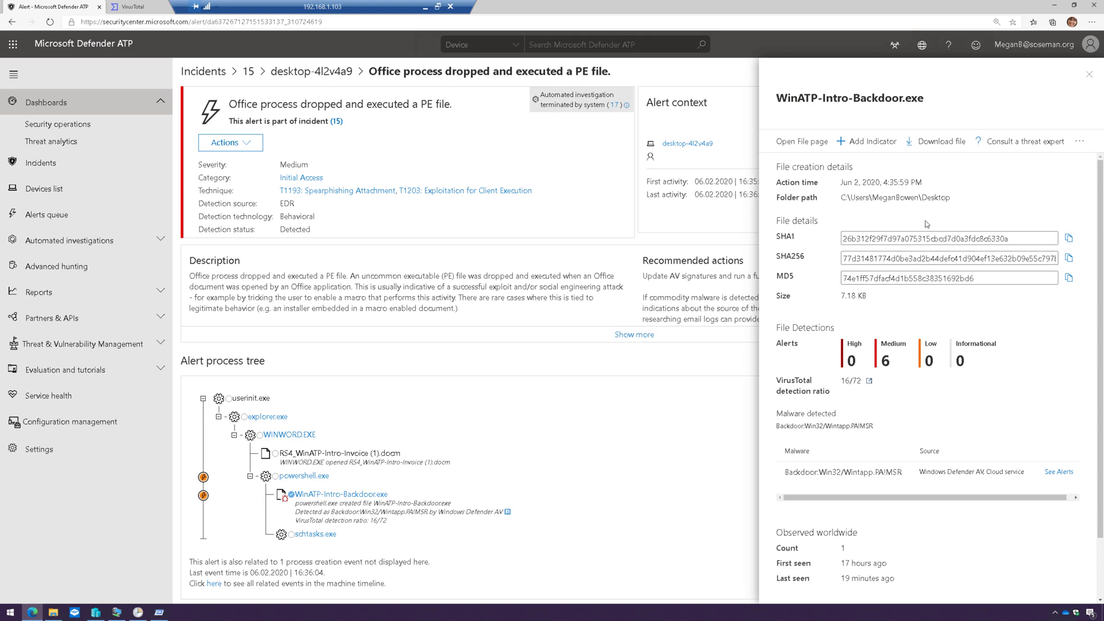
On the WinATP-Intro-Backdoor.exe file page, view its alerts, organization sightings and deep analysis.
left_click(802, 141)
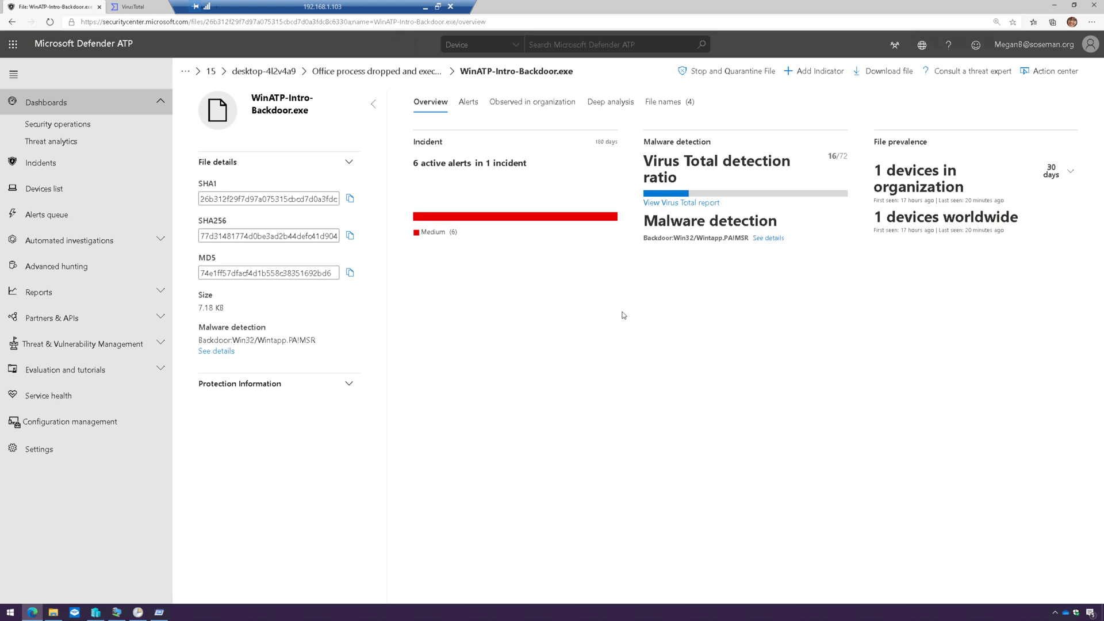
left_click(473, 108)
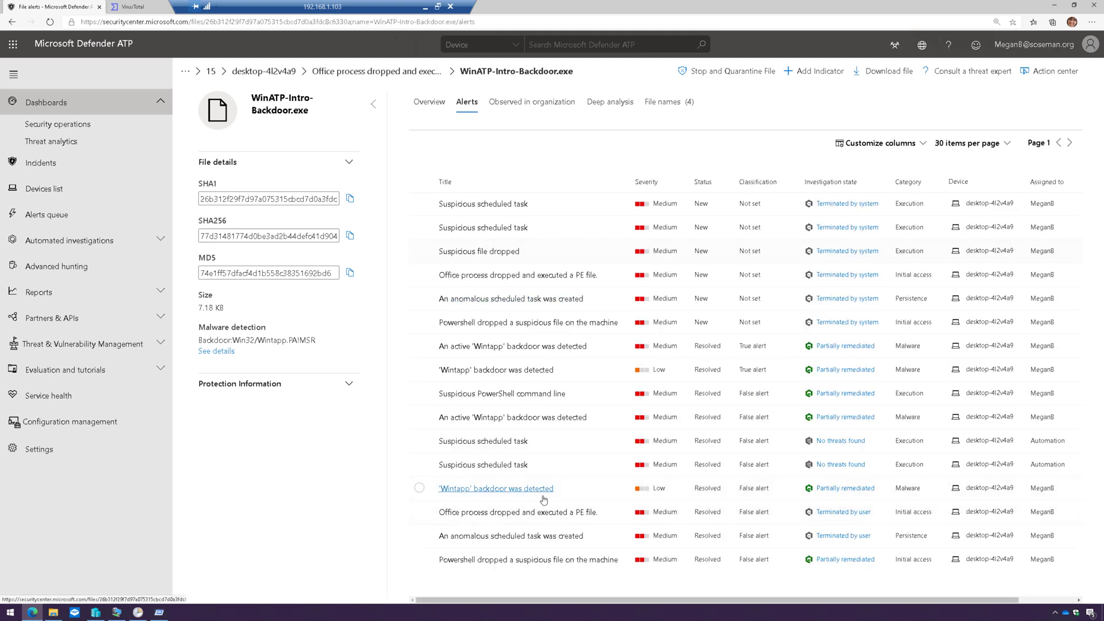
left_click(566, 109)
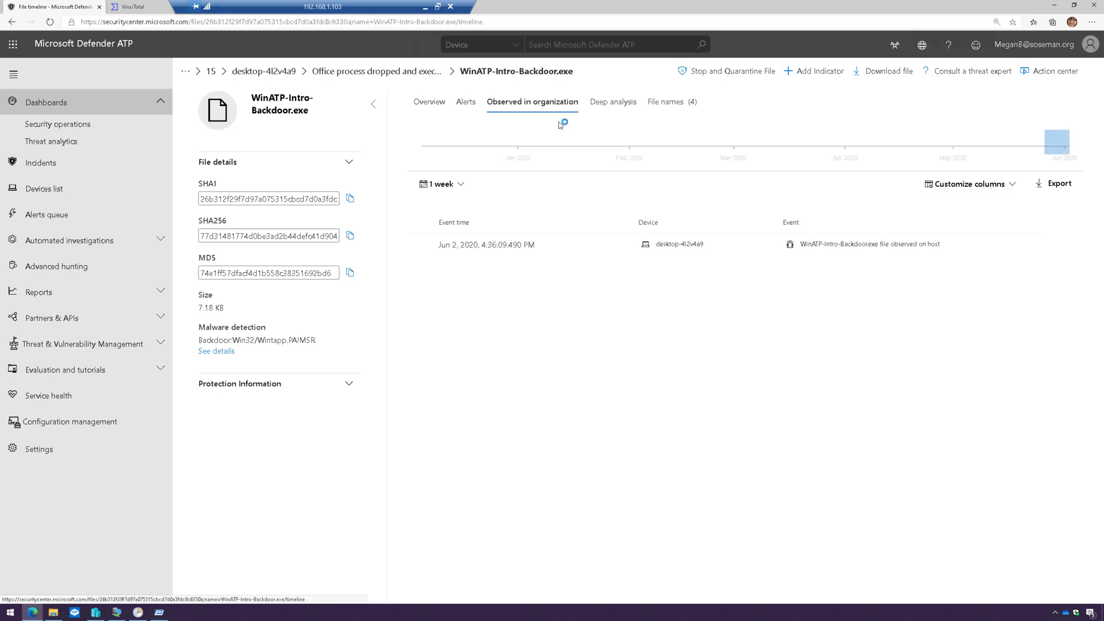
left_click(630, 109)
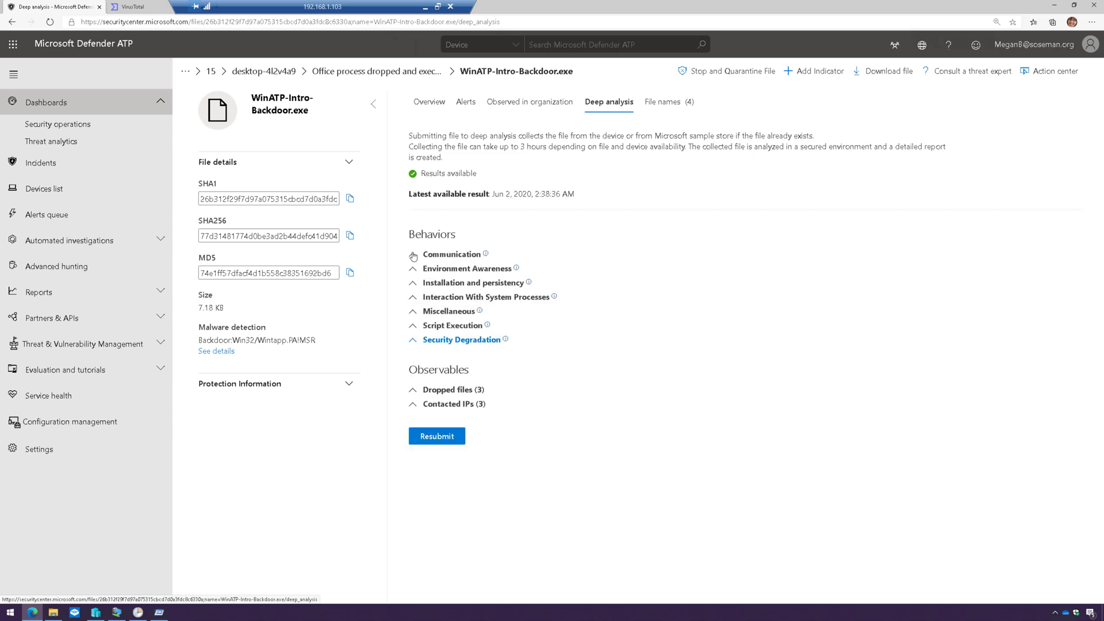
Expand the Communication, Environment Awareness, Installation, System Processes and Script Execution behaviors.
left_click(413, 255)
left_click(429, 273)
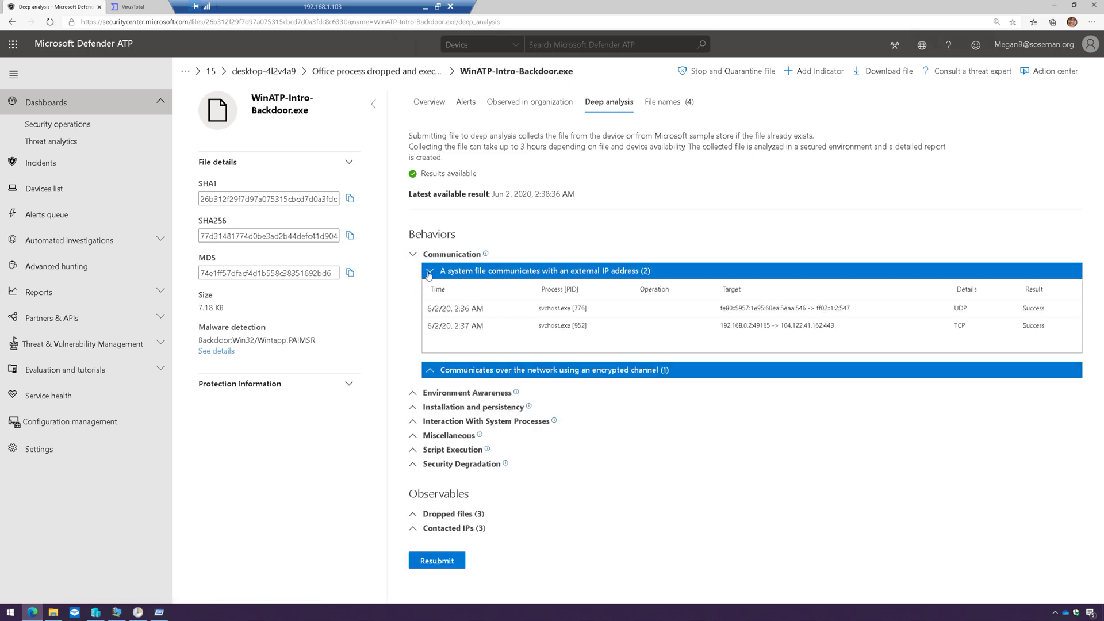
left_click(413, 395)
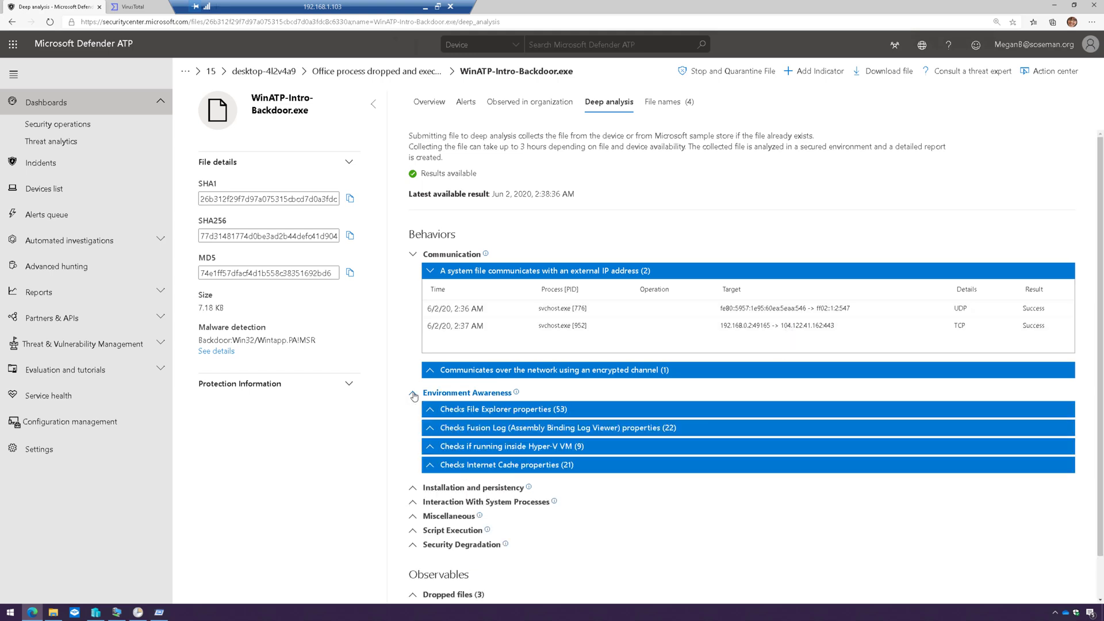
left_click(432, 498)
scroll(437, 501, "down", 1)
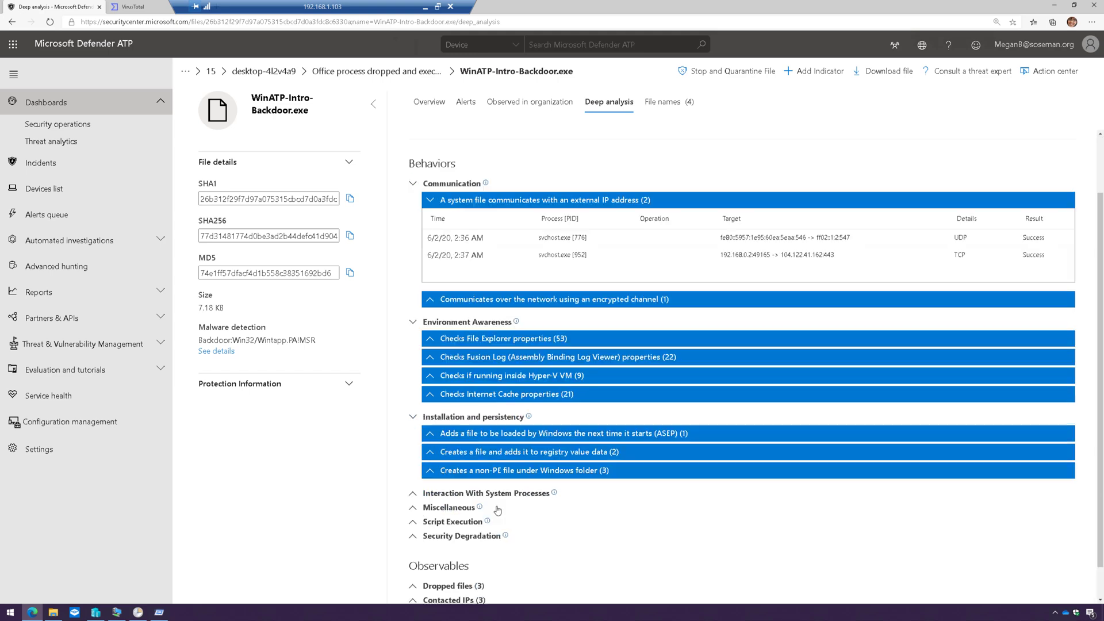
left_click(456, 496)
scroll(462, 512, "down", 1)
left_click(457, 490)
scroll(457, 495, "down", 1)
Expand the dropped files, including the Adobe Acrobat update task, and the contacted IPs.
left_click(452, 549)
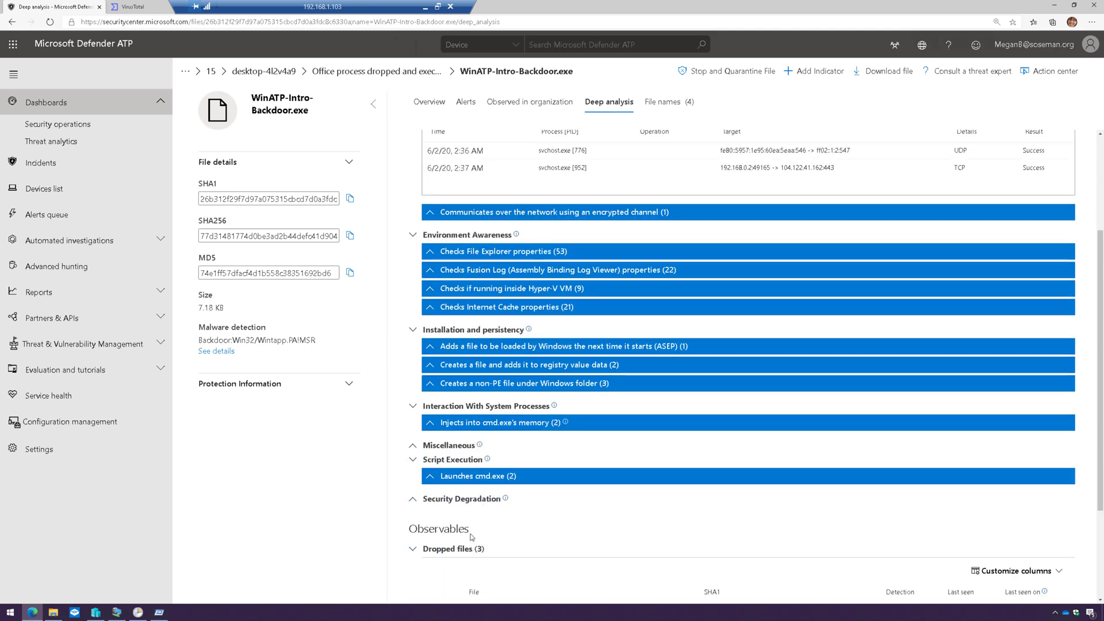
scroll(471, 537, "down", 2)
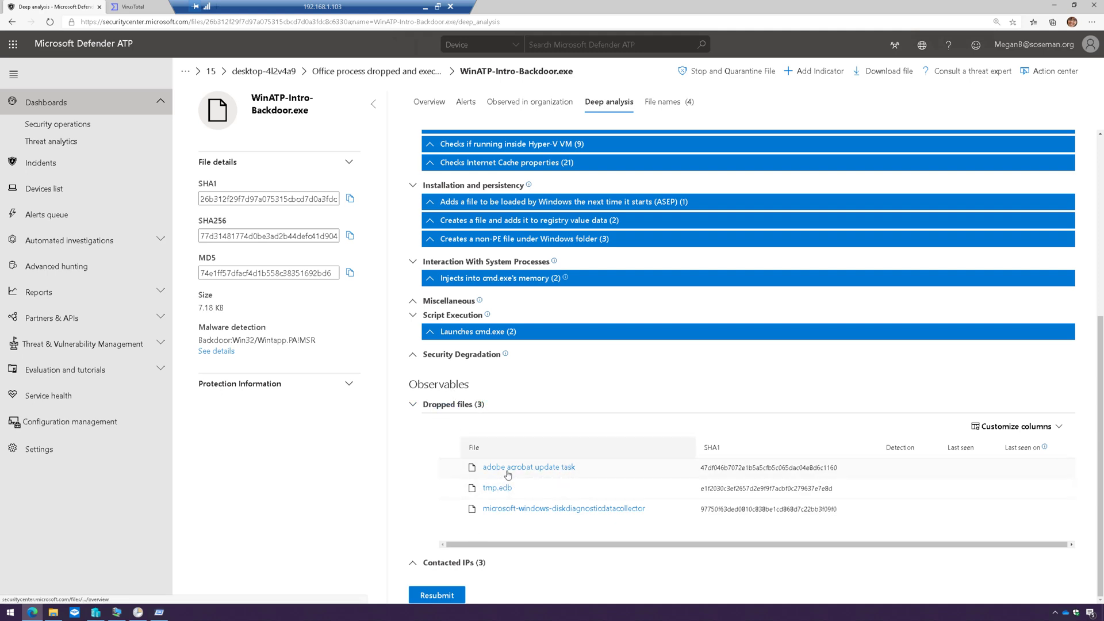
left_click(562, 473)
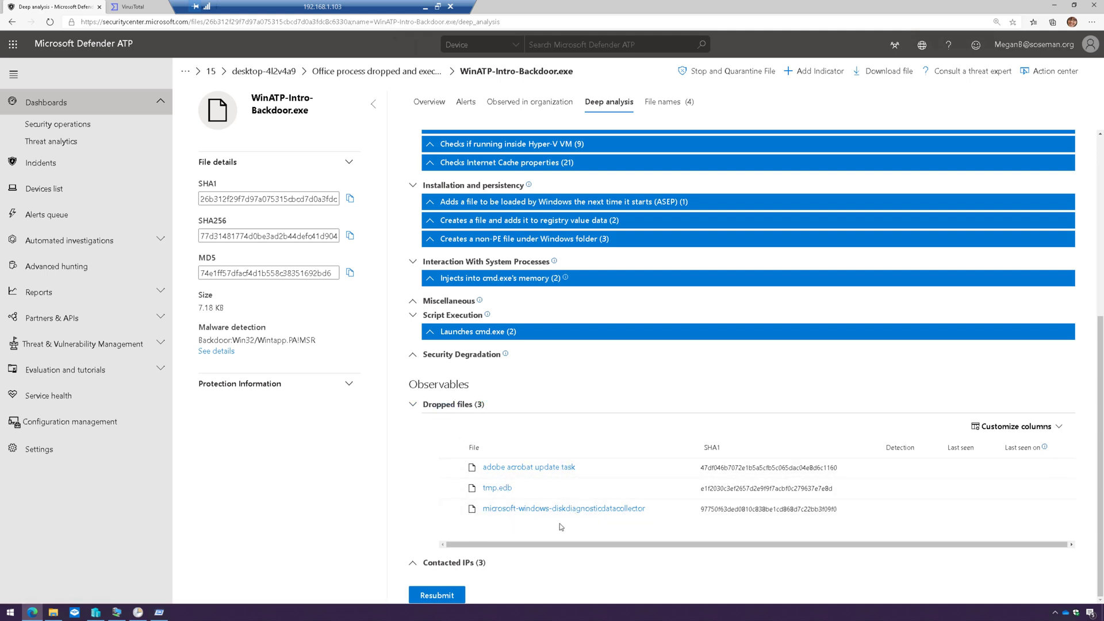
left_click(446, 563)
scroll(512, 552, "down", 1)
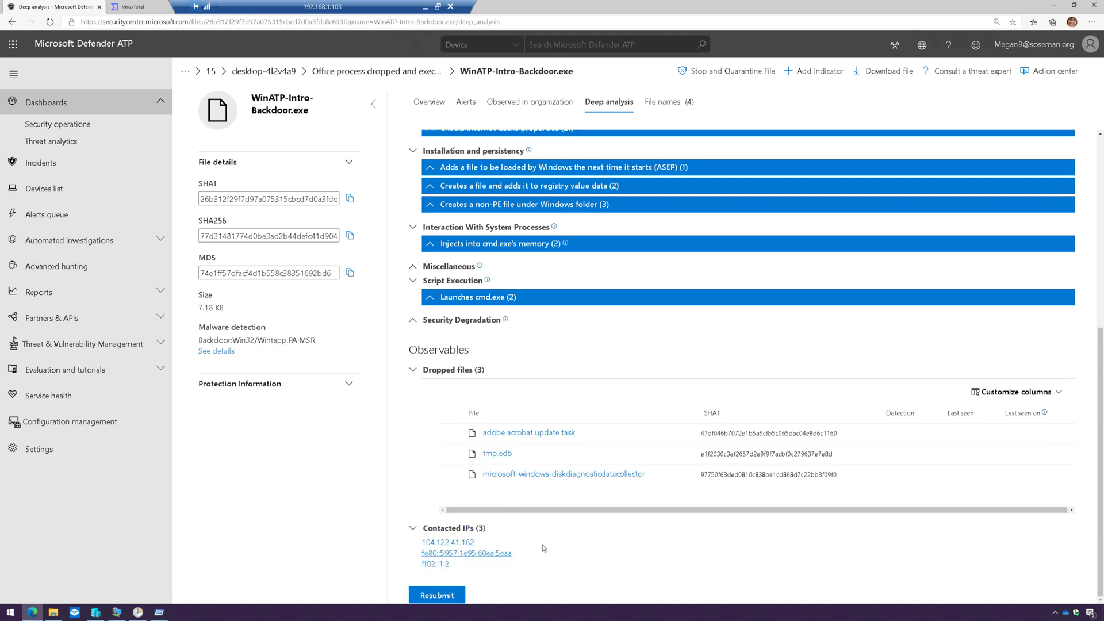
scroll(588, 542, "up", 6)
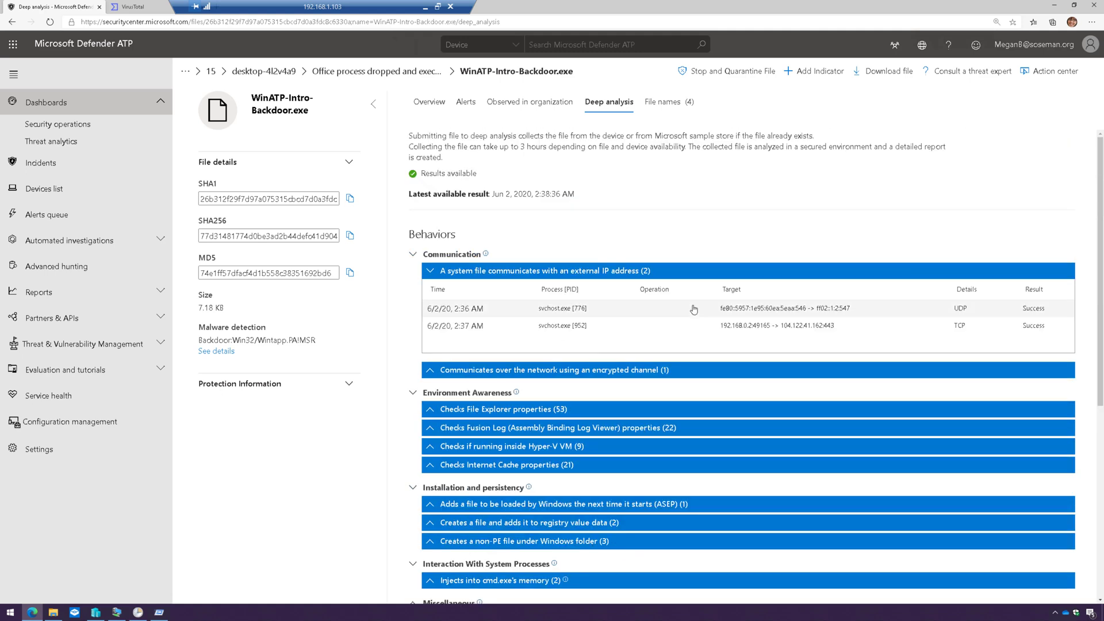
Inspect the schtasks.exe command line scheduling the backdoor, then return to desktop-4l2v4a9.
left_click(322, 72)
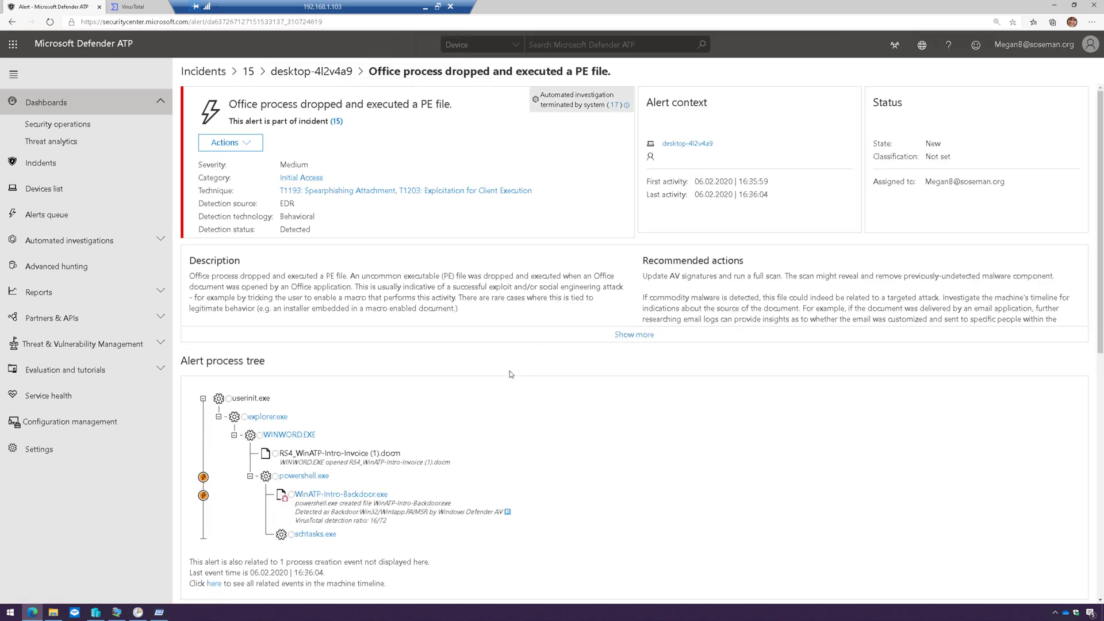
left_click(293, 535)
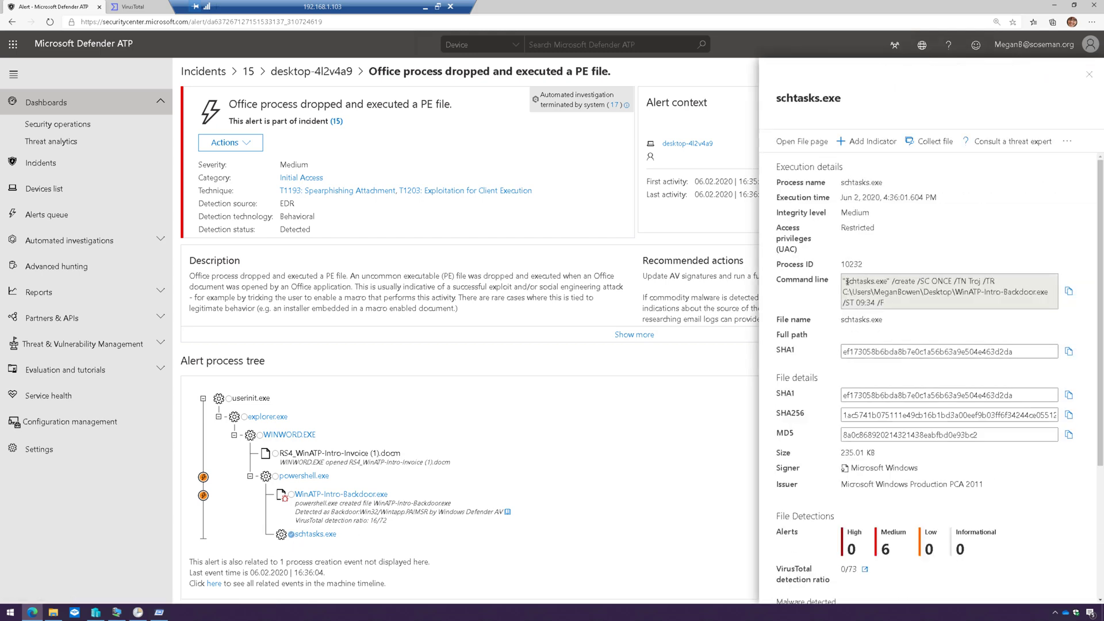
left_click_drag(851, 281, 1038, 285)
left_click(923, 356)
left_click(339, 71)
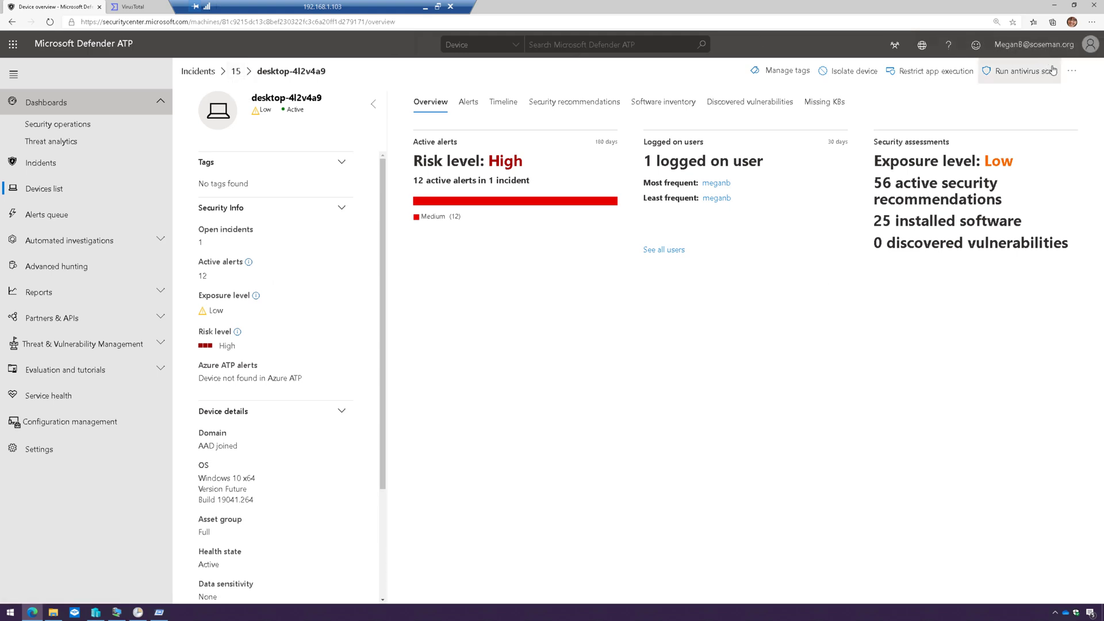
Look through the device's additional response actions menu and dismiss it.
left_click(1081, 73)
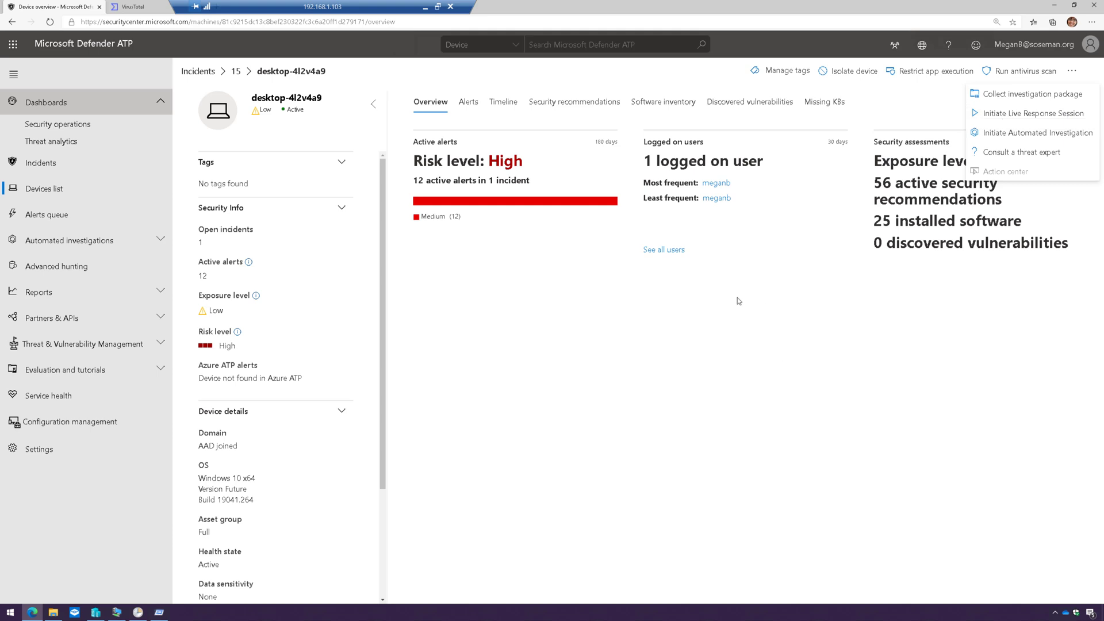
left_click(678, 311)
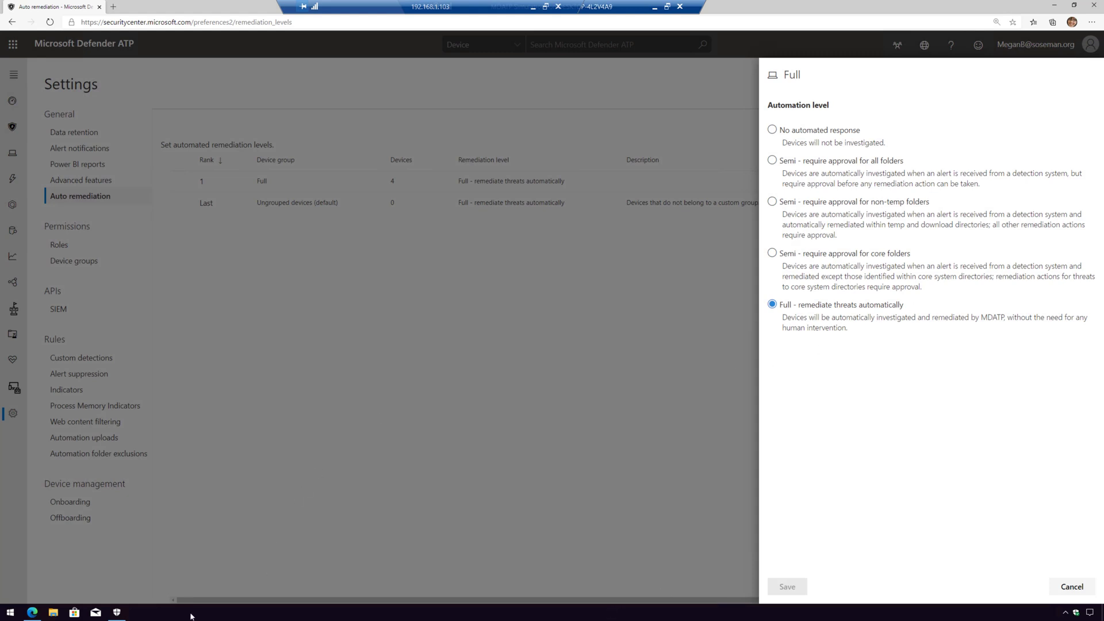
Open RS4_WinATP-Intro-Invoice from the Downloads folder in File Explorer.
left_click(53, 612)
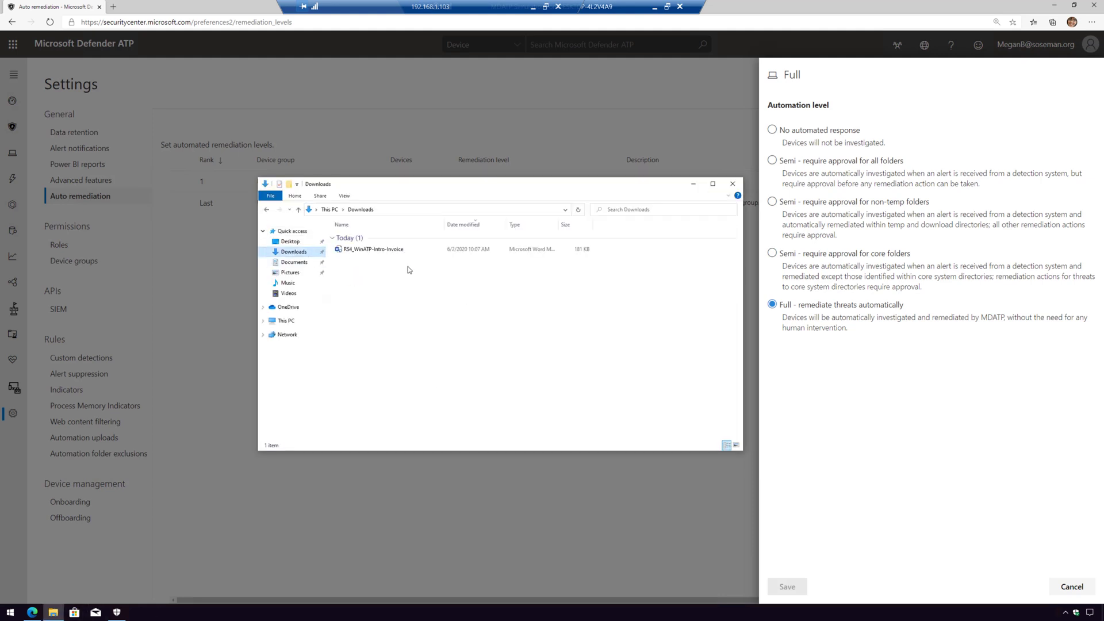
left_click(394, 253)
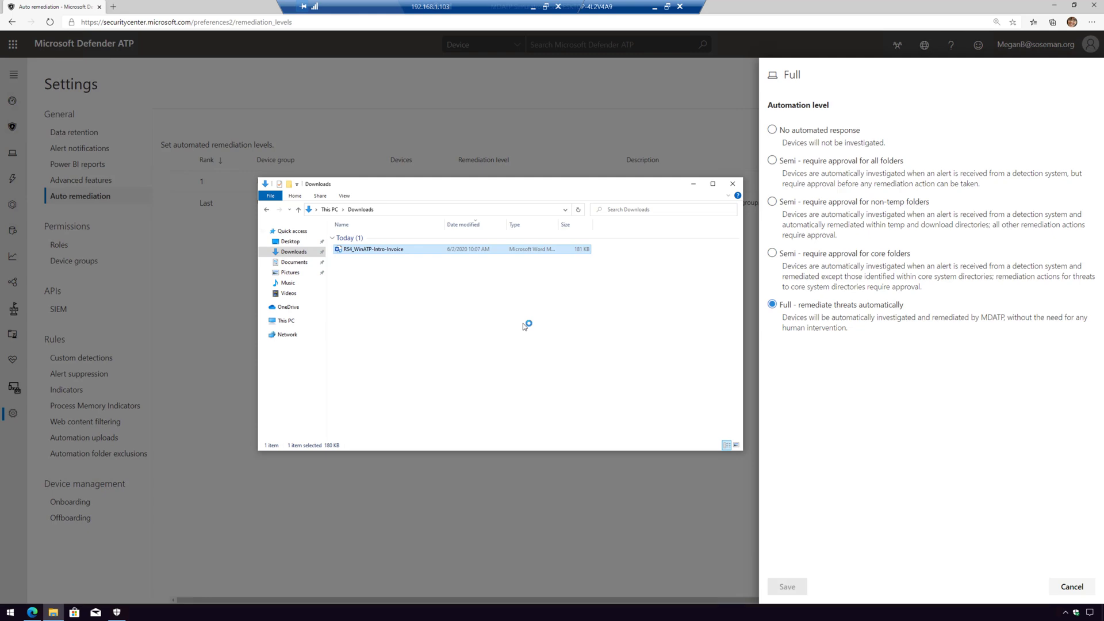
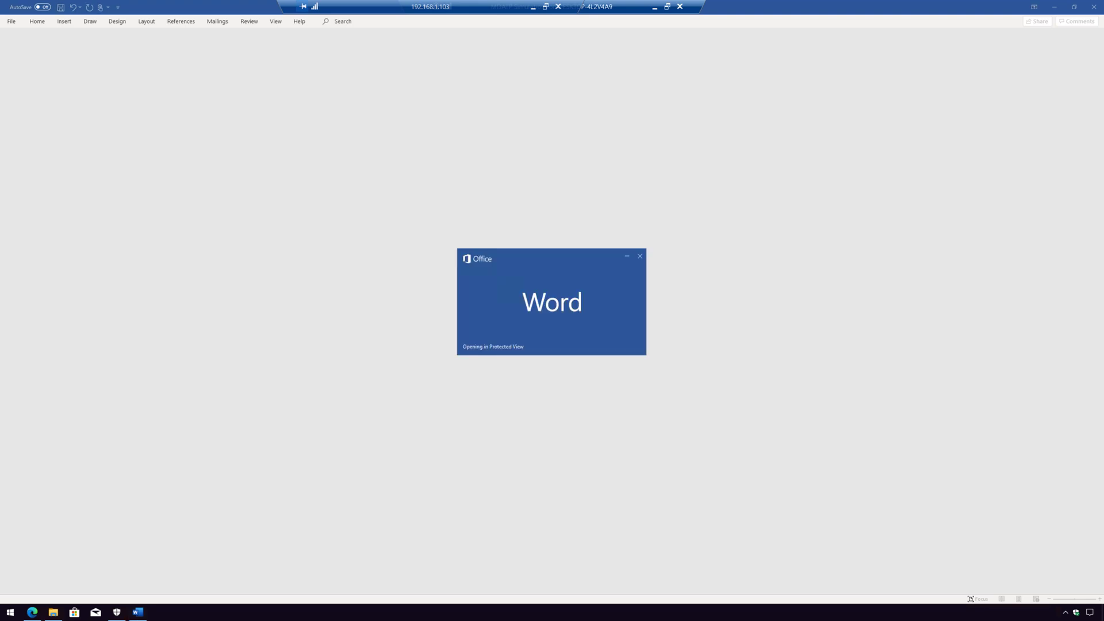
Enable editing and macros for the RS4_WinATP-Intro-Invoice document, confirming the macro prompt.
left_click(363, 35)
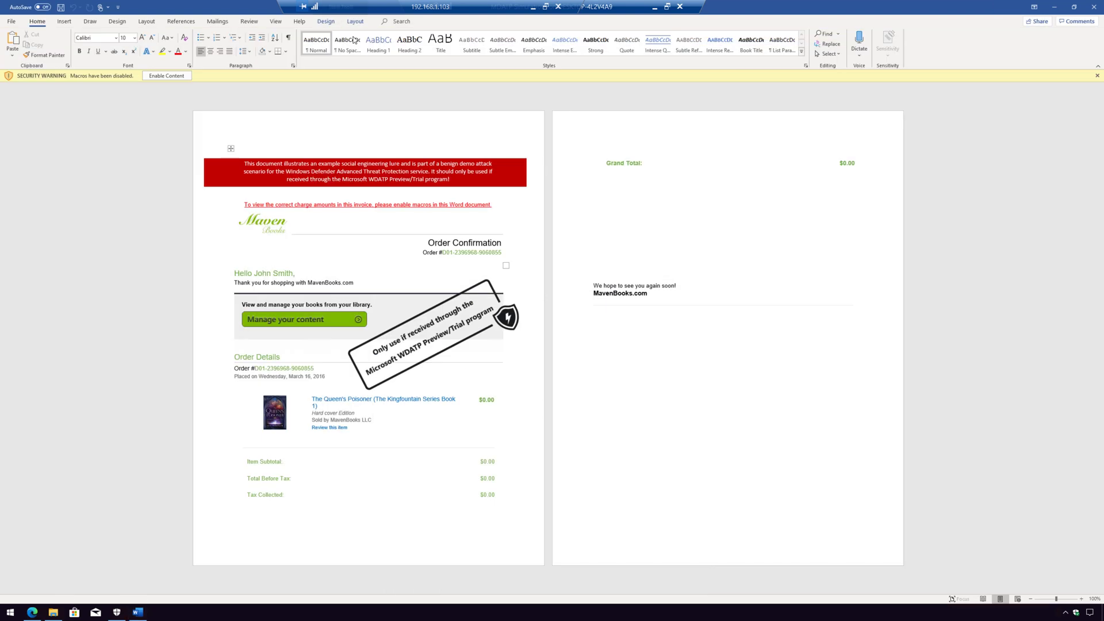
left_click(155, 77)
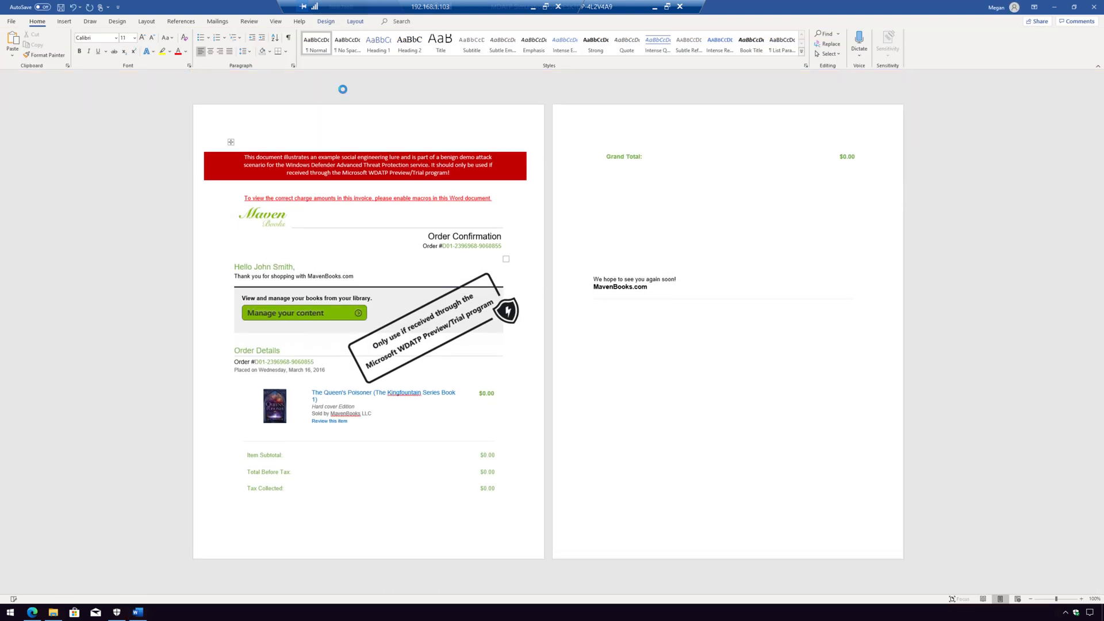
left_click(582, 338)
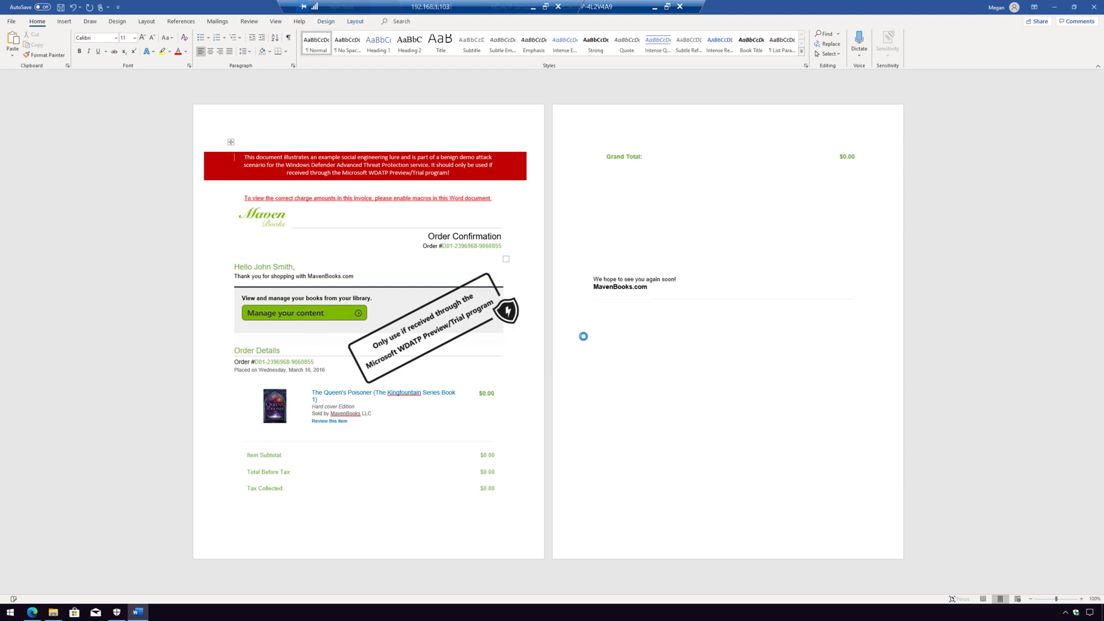
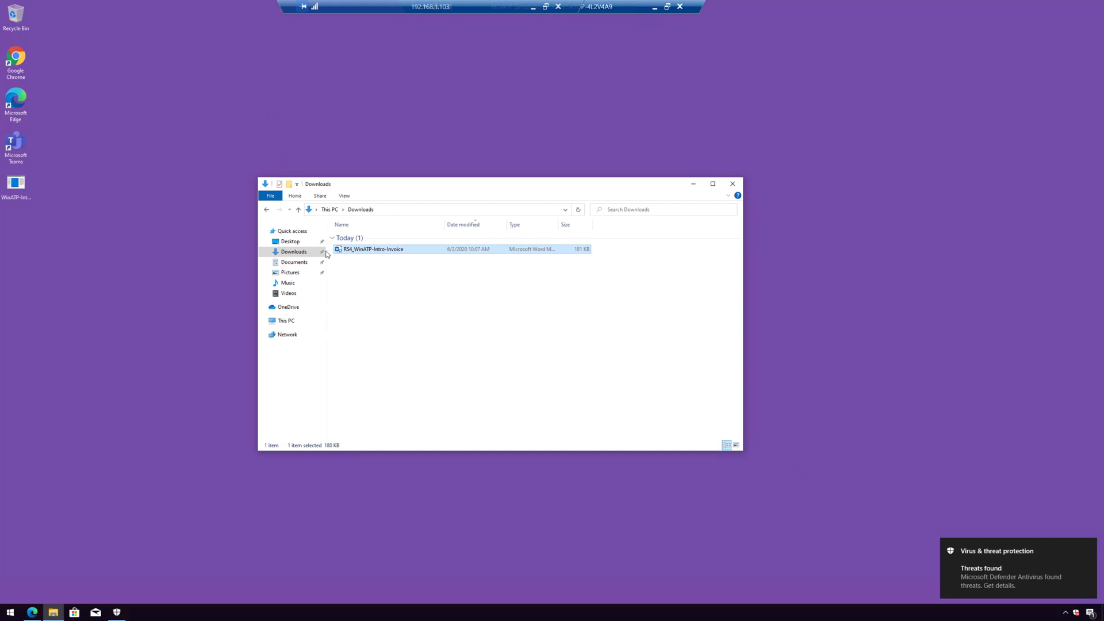
Deselect the invoice file and show notifications with the Defender Antivirus 'Threats found' alert.
left_click(373, 295)
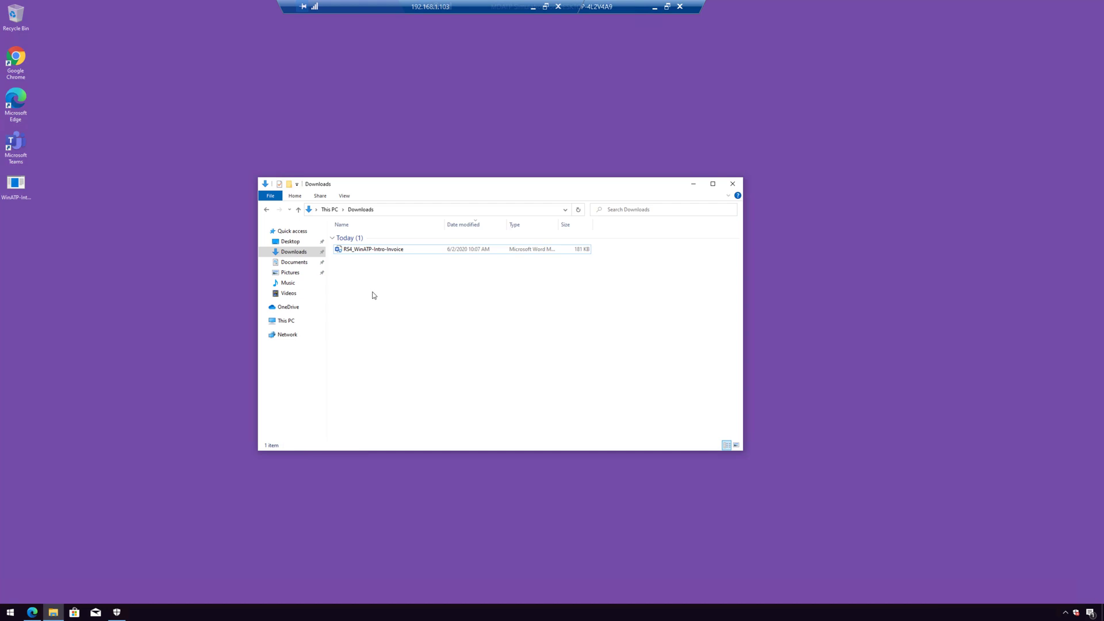
left_click(1089, 612)
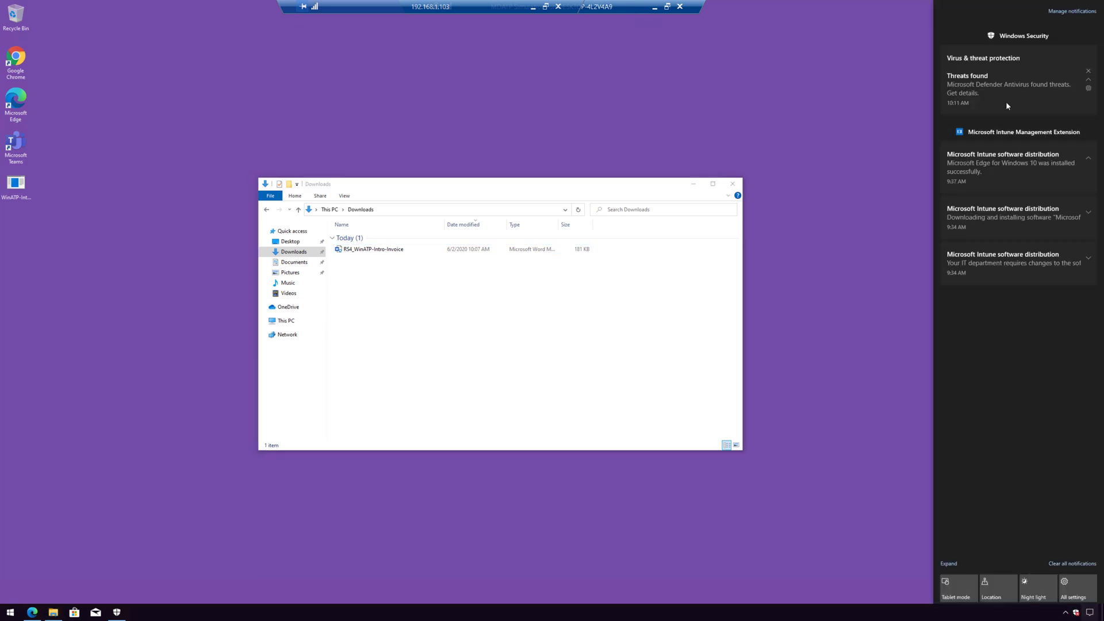
Open the 'Threats found' alert in Windows Security's Virus & threat protection page and reposition the window.
left_click(956, 160)
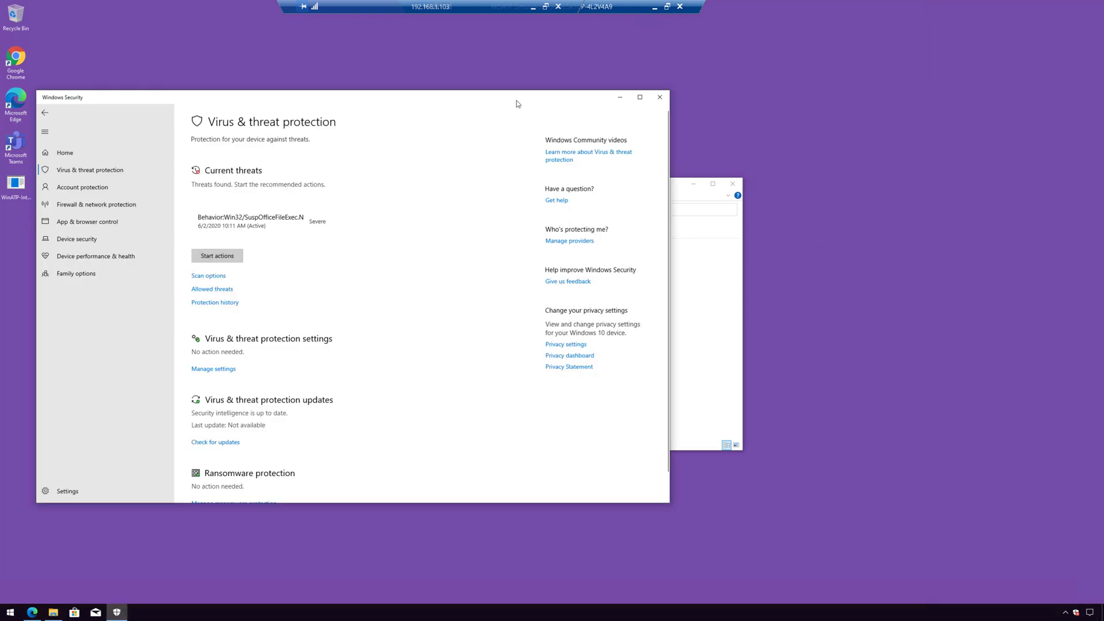
left_click_drag(516, 103, 629, 97)
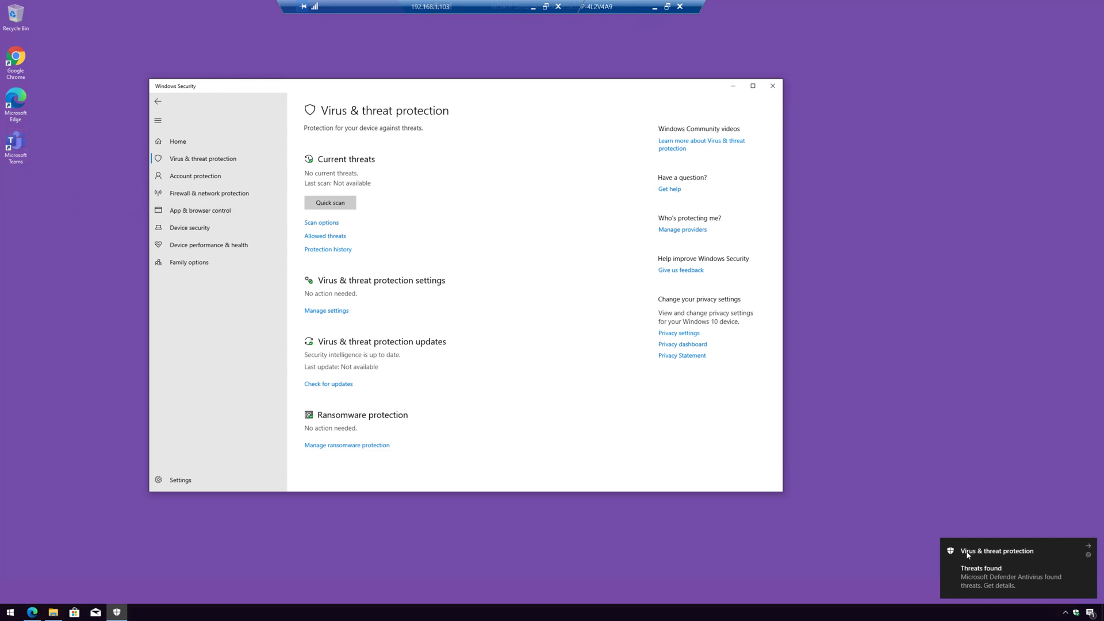
left_click(337, 250)
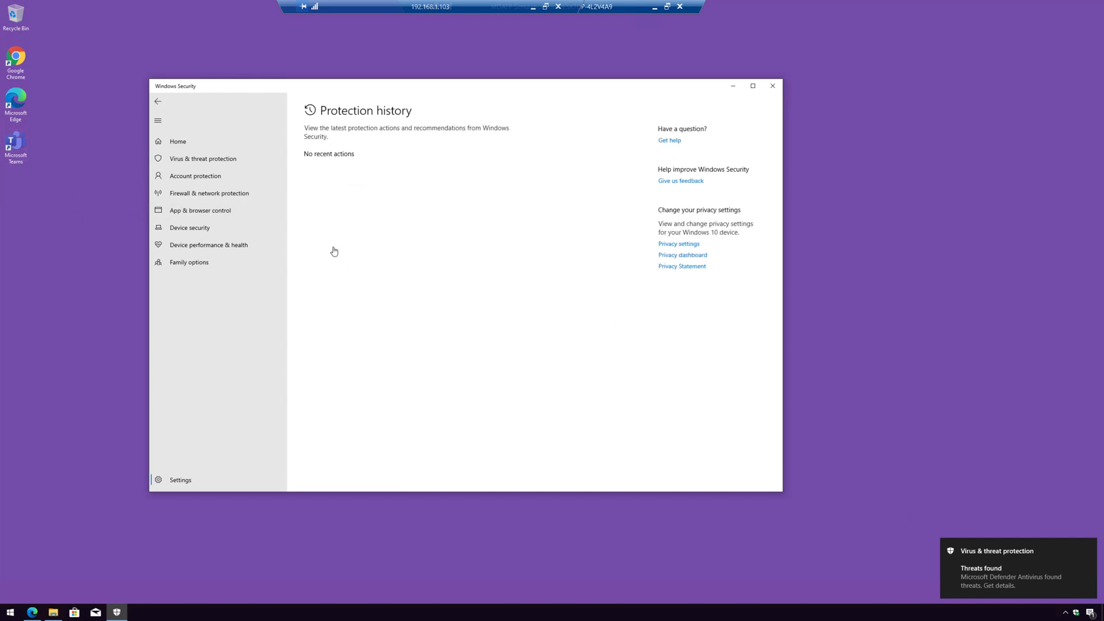
left_click(501, 192)
left_click(504, 361)
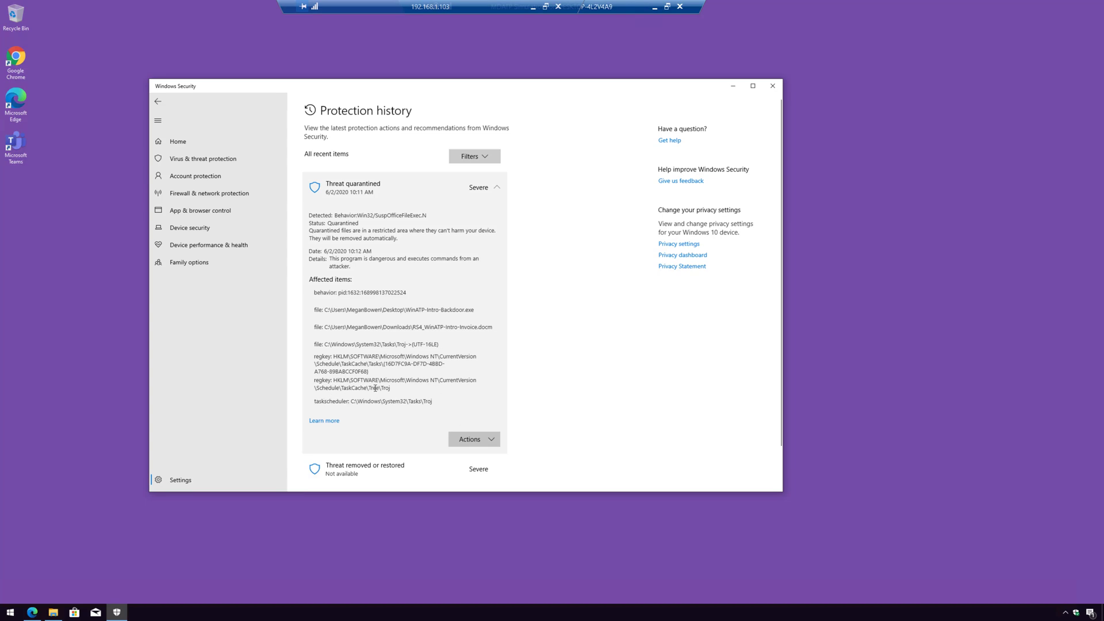
left_click_drag(391, 388, 324, 381)
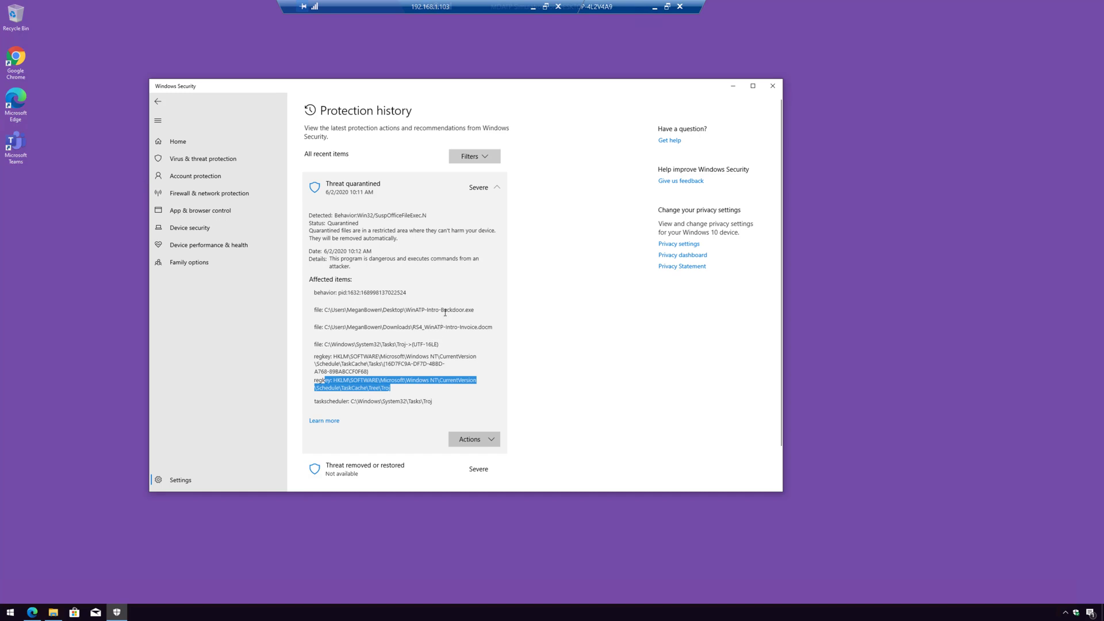
left_click(356, 372)
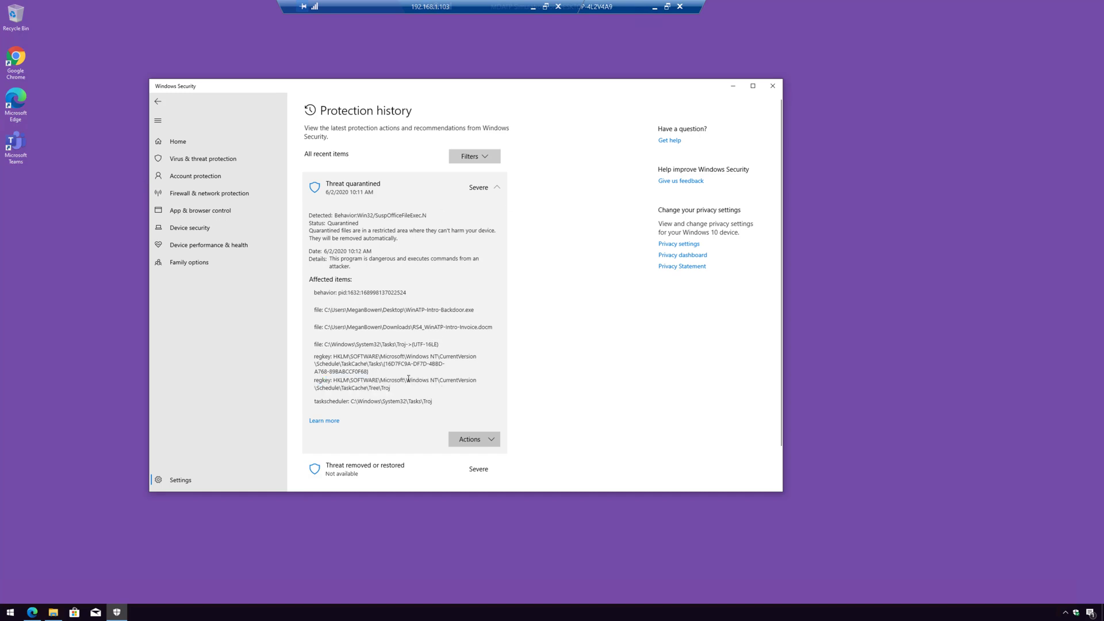
left_click(498, 188)
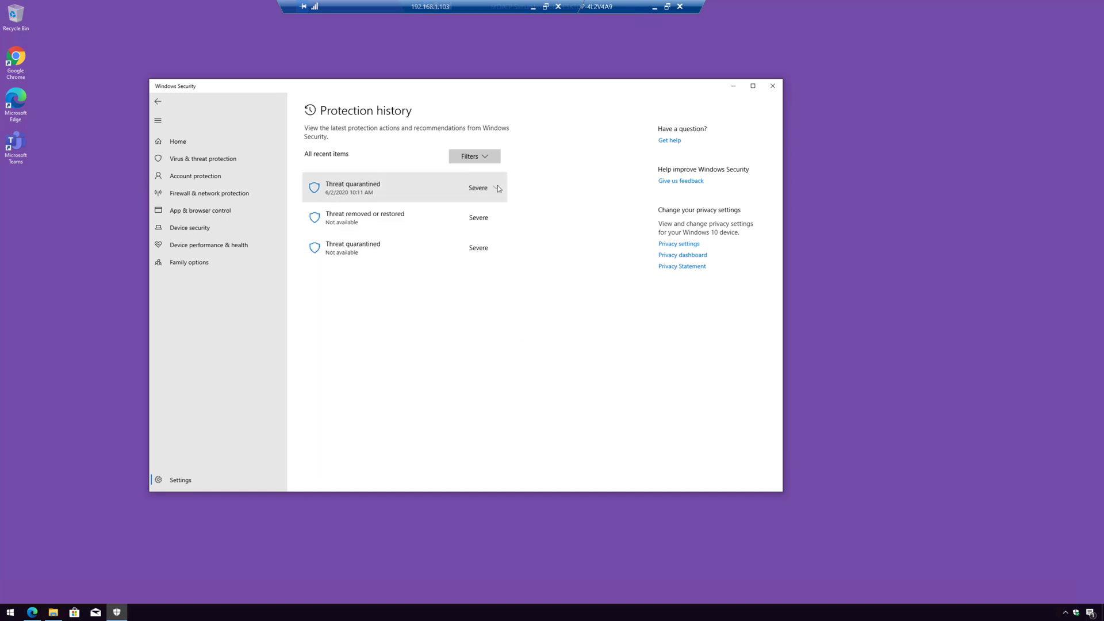
left_click(159, 102)
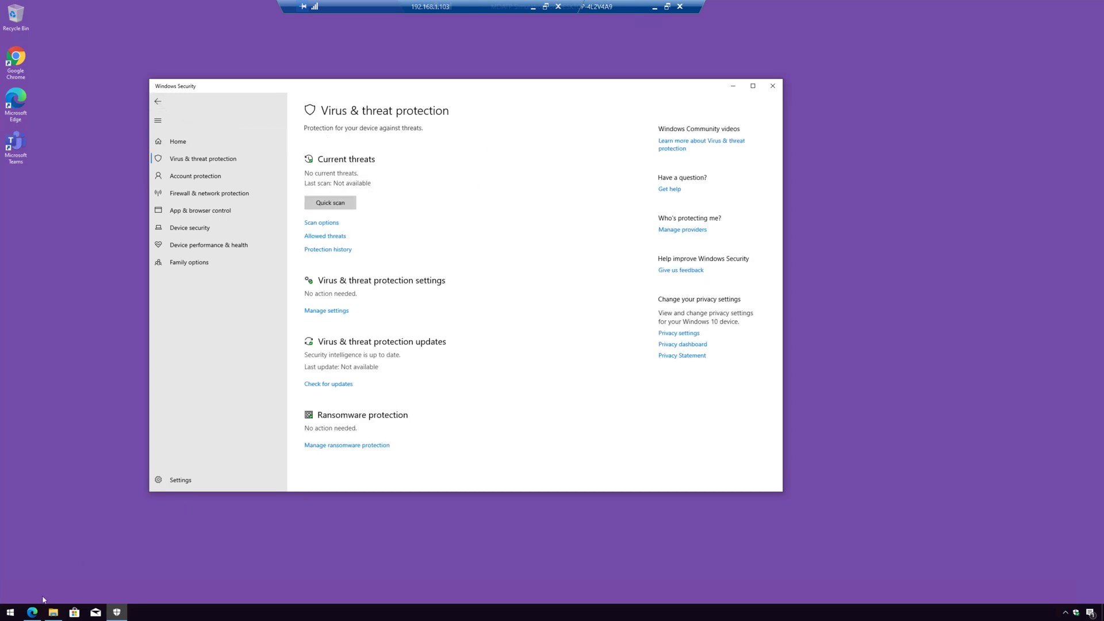
Back in Edge, cancel the Full group's automation level panel and go to the Incidents list.
left_click(33, 614)
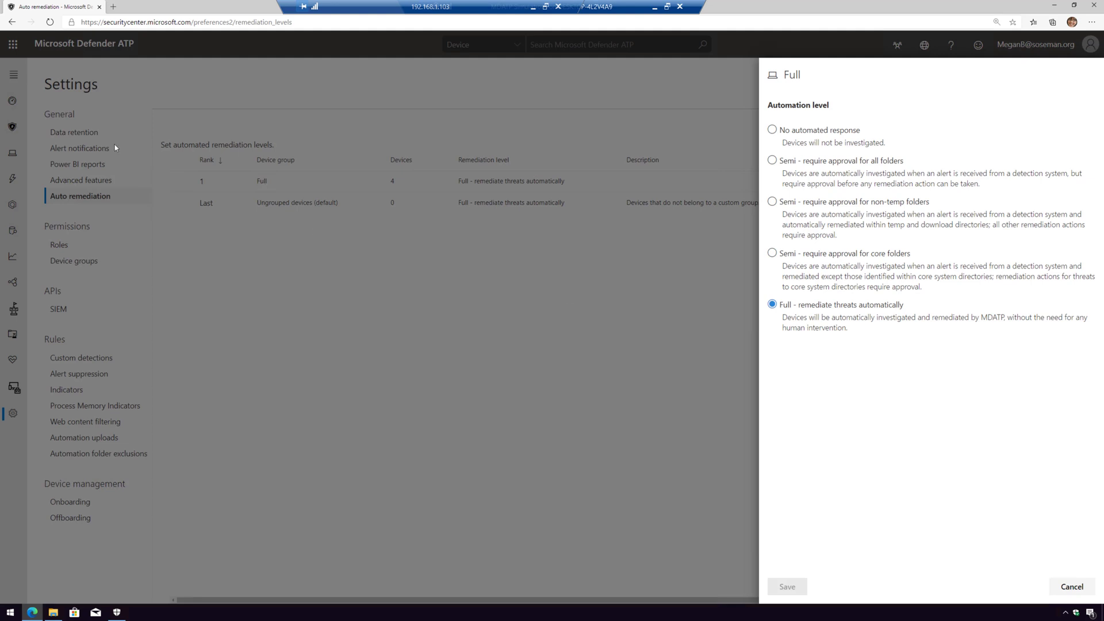
left_click(274, 256)
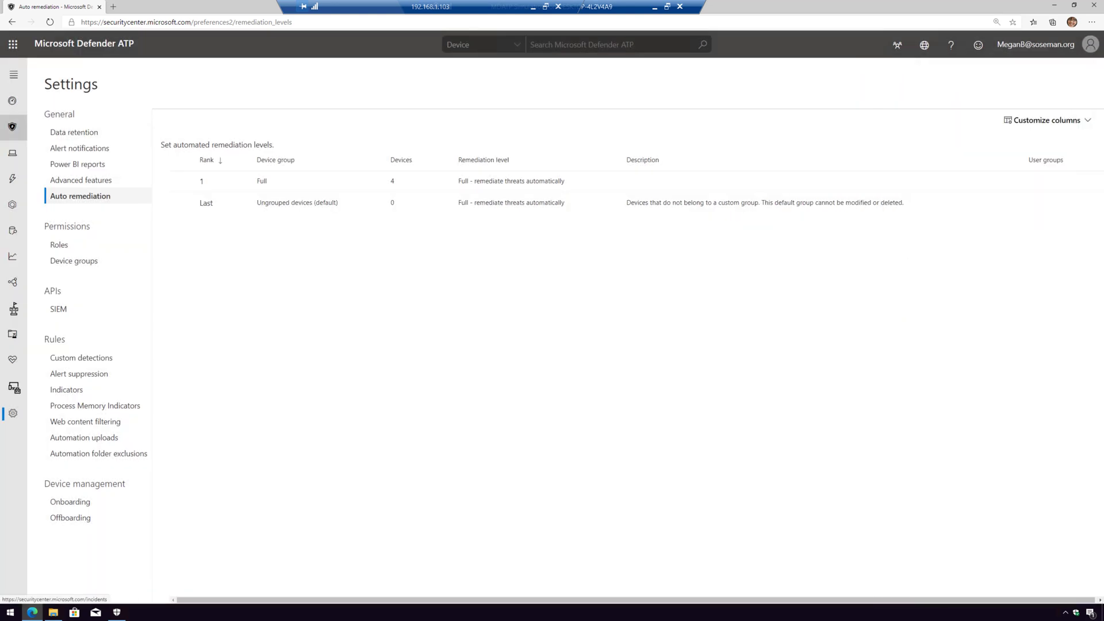
left_click(13, 126)
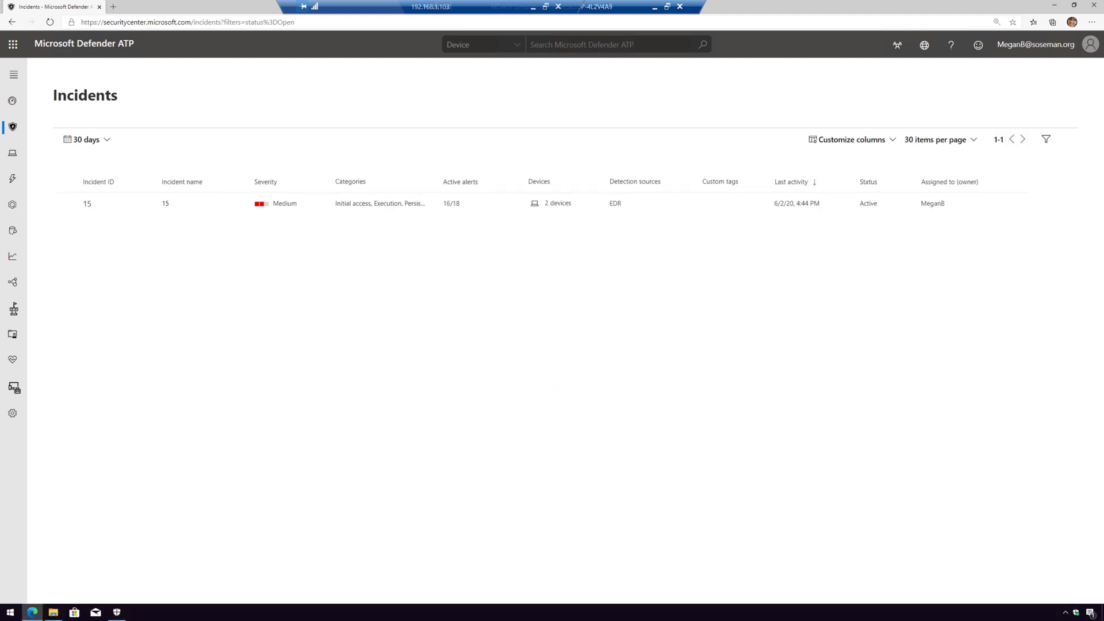
left_click(13, 155)
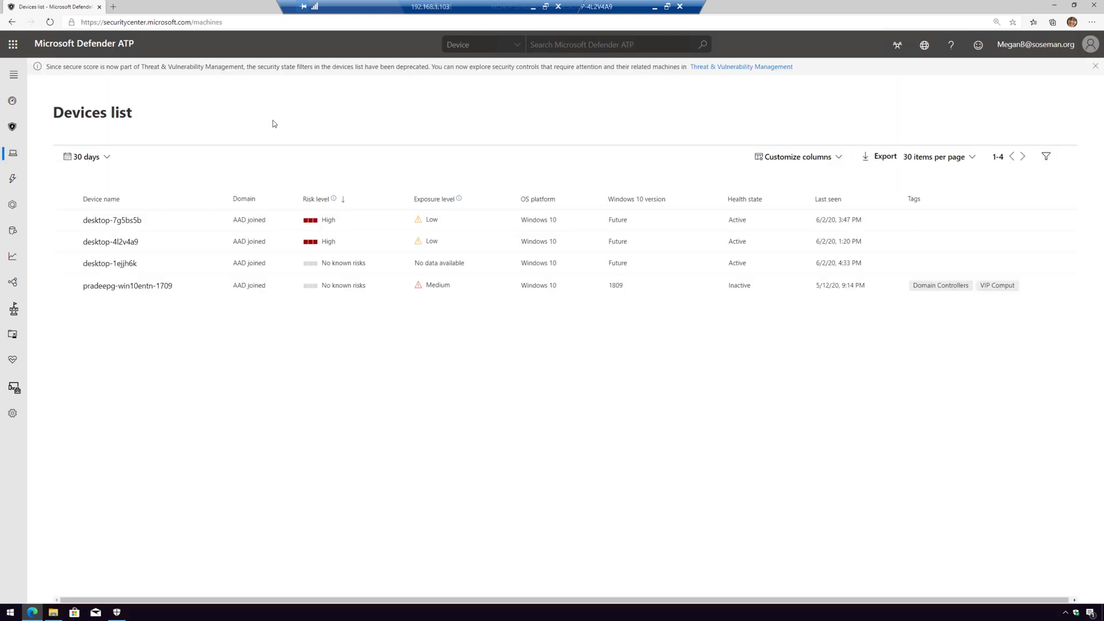
left_click(101, 265)
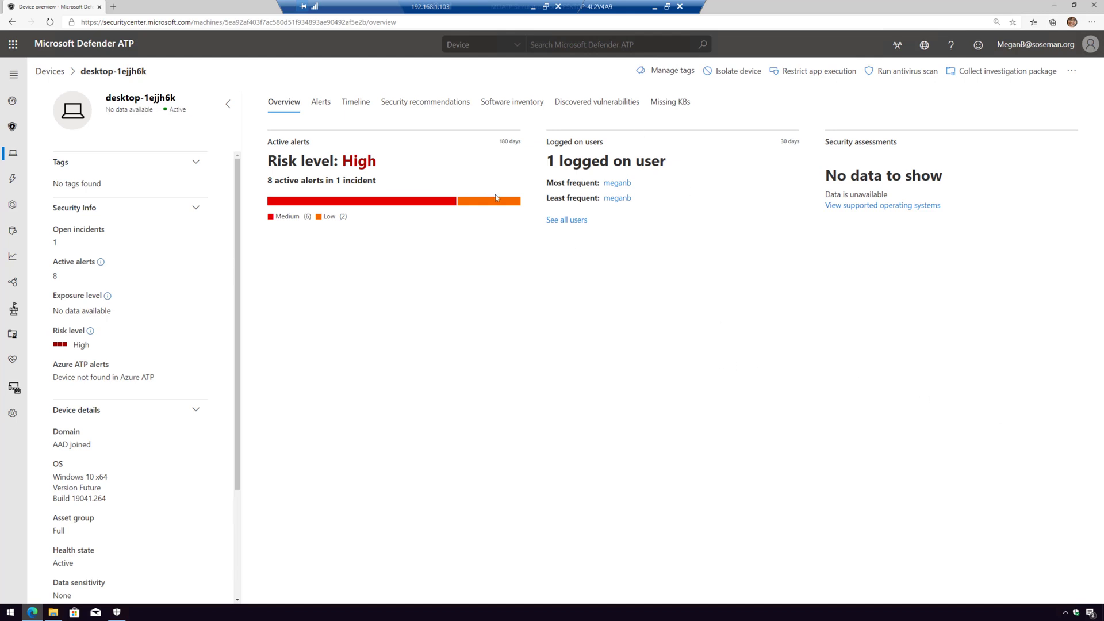
left_click(329, 109)
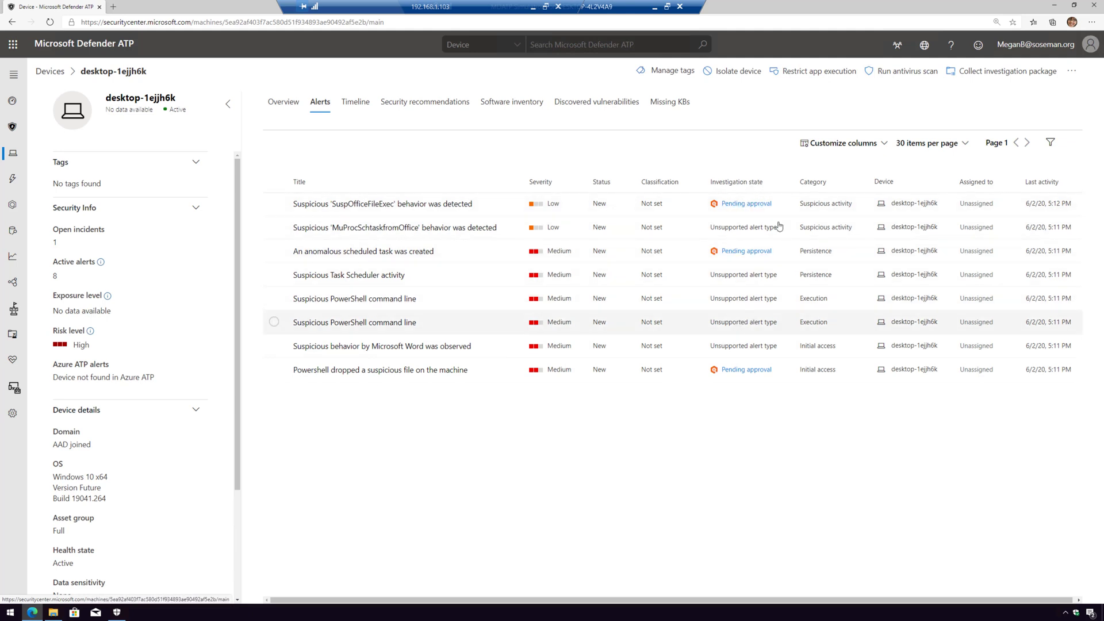
left_click(12, 126)
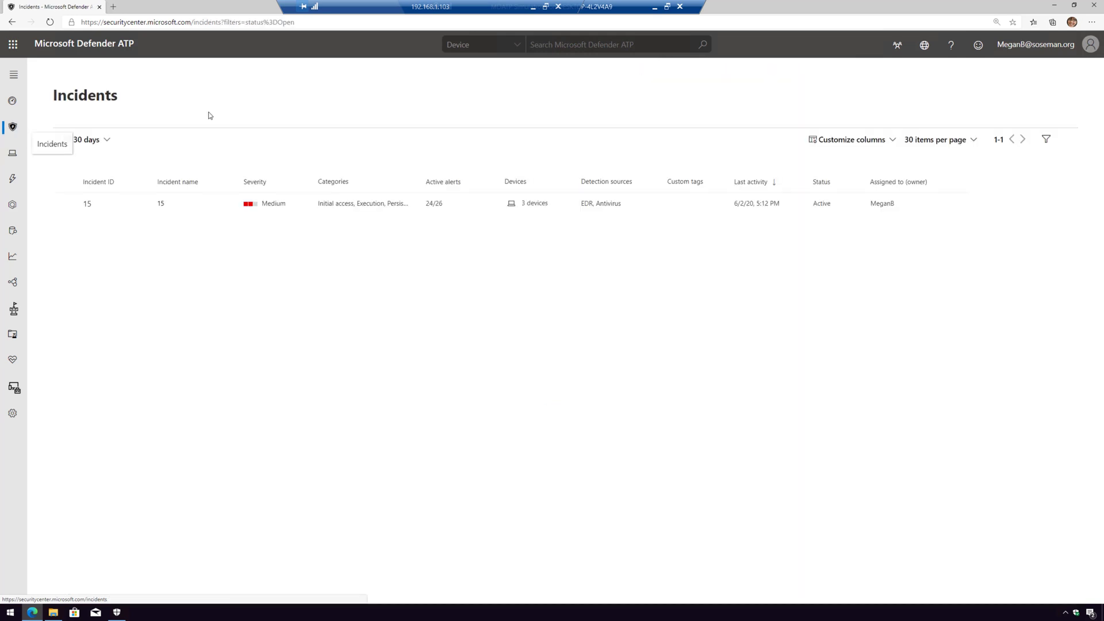
Open incident 15's full page on its Investigations (4) tab.
left_click(63, 205)
left_click(783, 143)
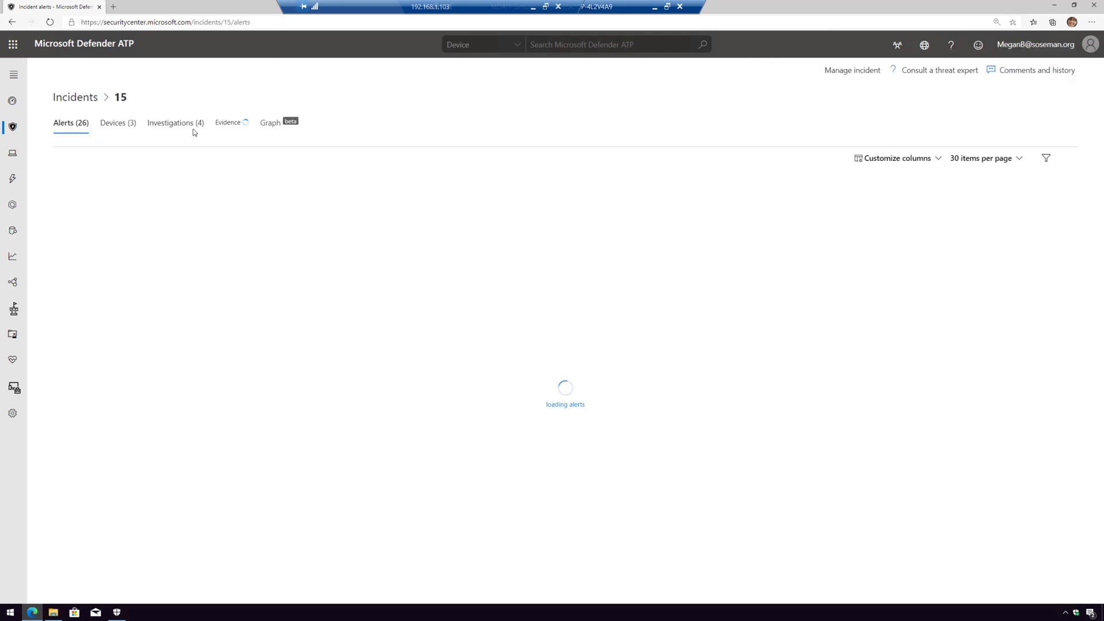
left_click(194, 130)
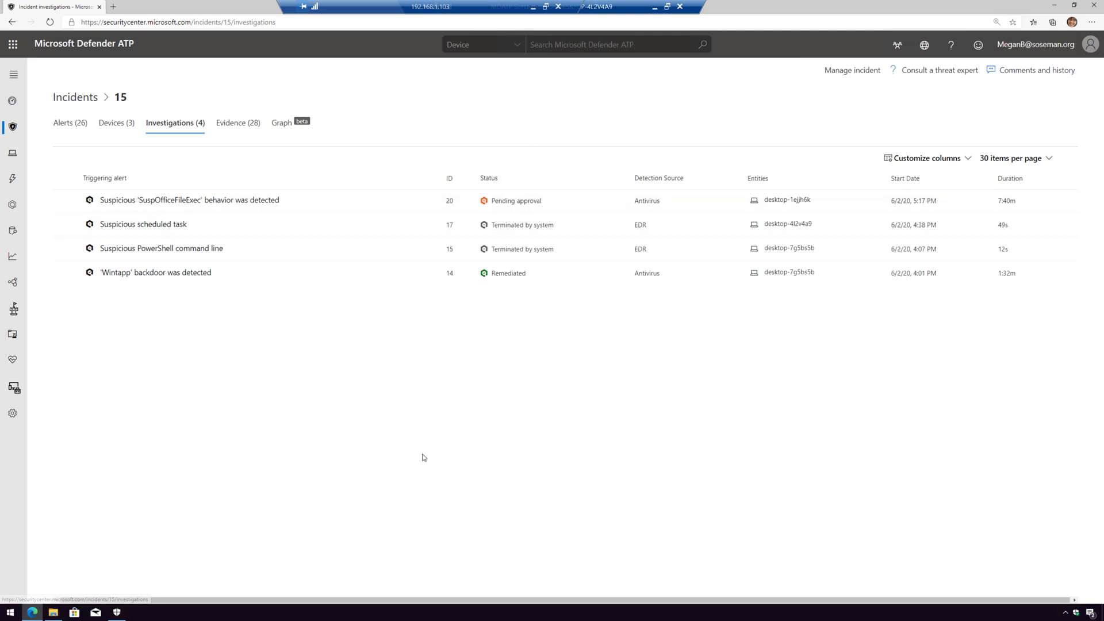
Run hostname in a command prompt to confirm the machine is DESKTOP-1EJJH6K.
key("super+r")
type("cmd")
key("Return")
type("hostname")
key("Return")
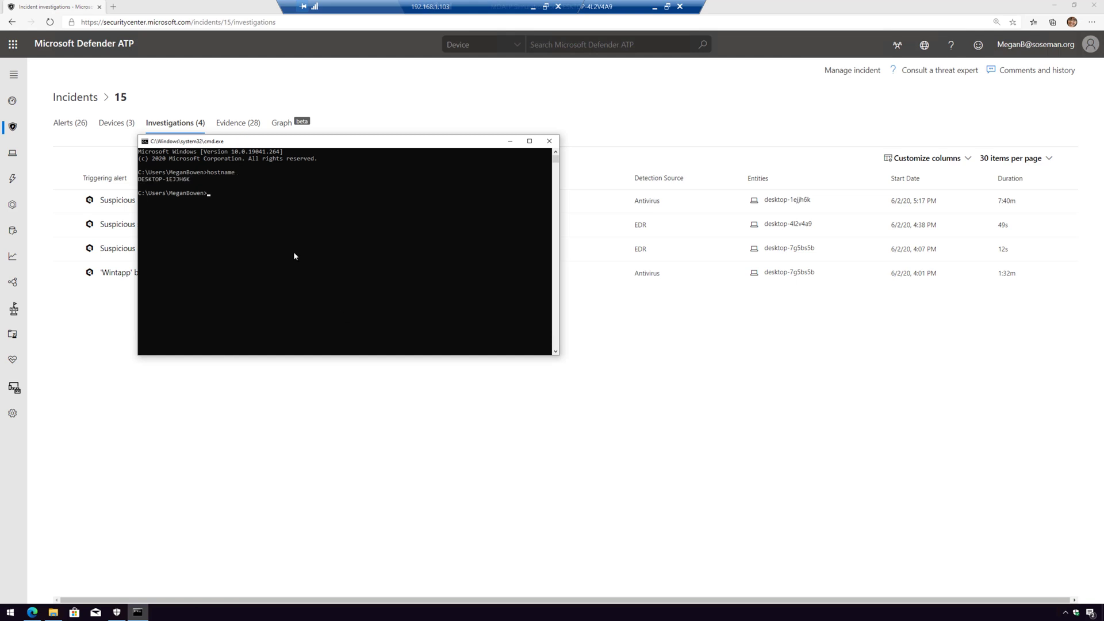
Open the SuspOfficeFileExec investigation's page, showing the Investigation #20 graph.
left_click(247, 424)
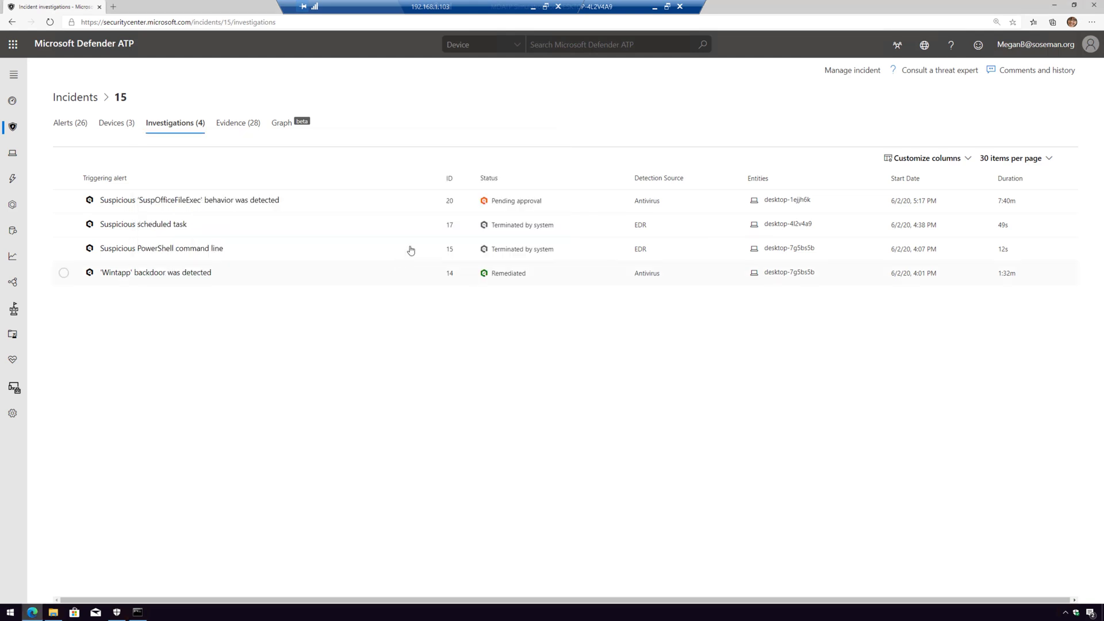
left_click(65, 202)
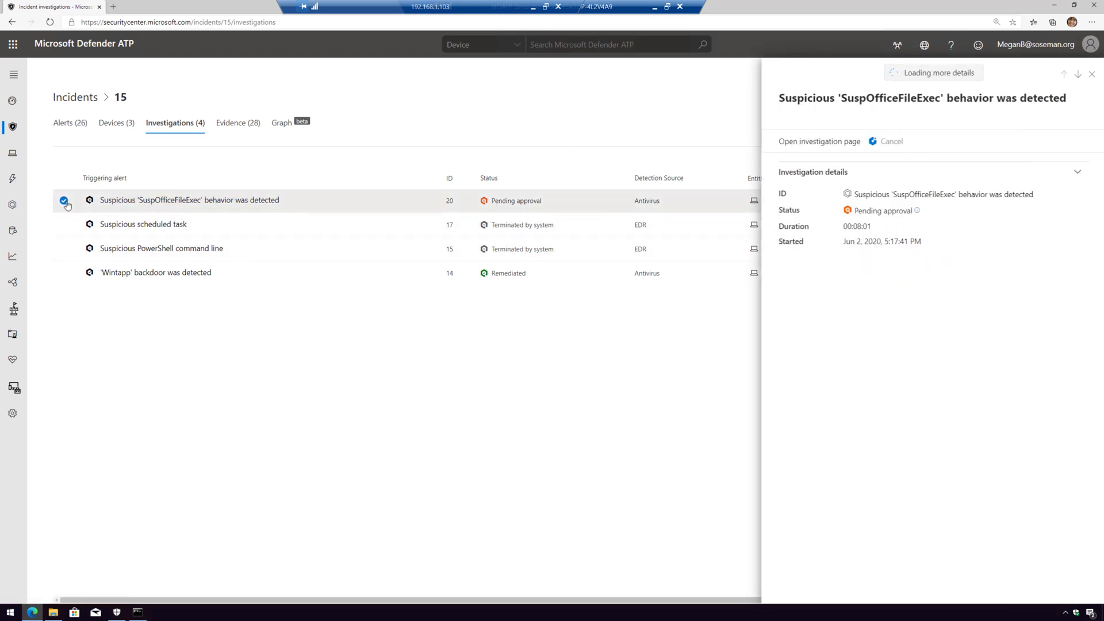
left_click(811, 142)
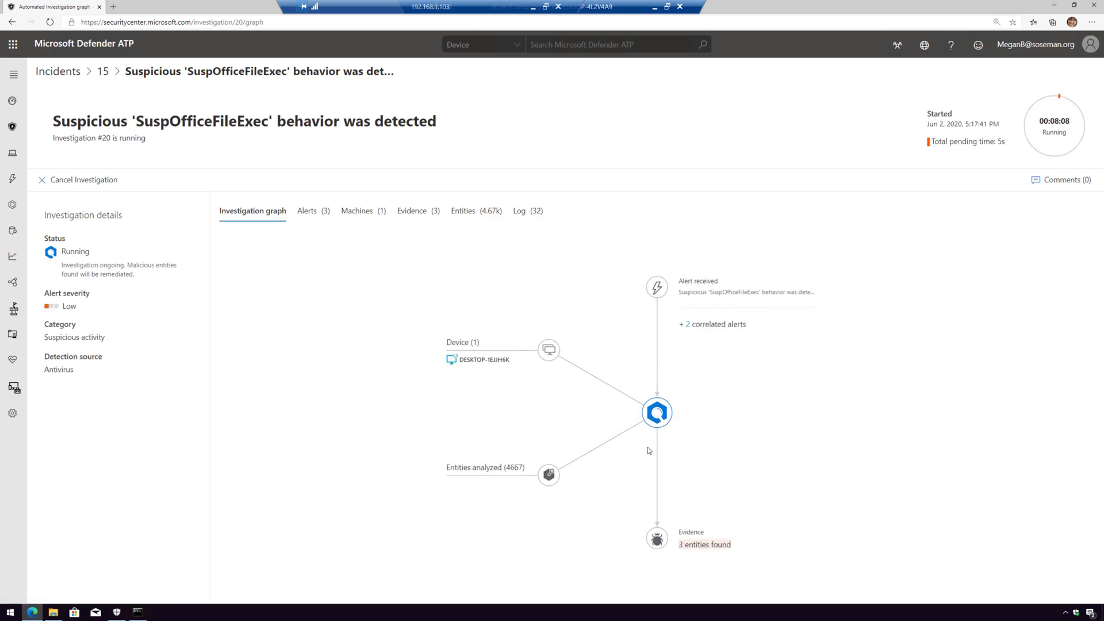
left_click(322, 214)
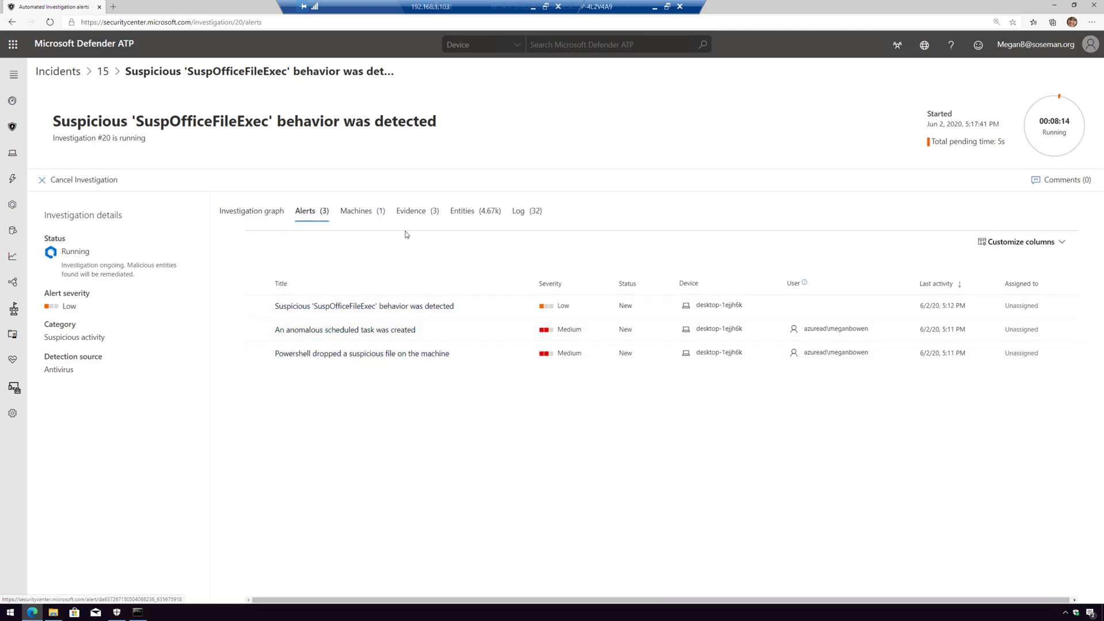
left_click(527, 214)
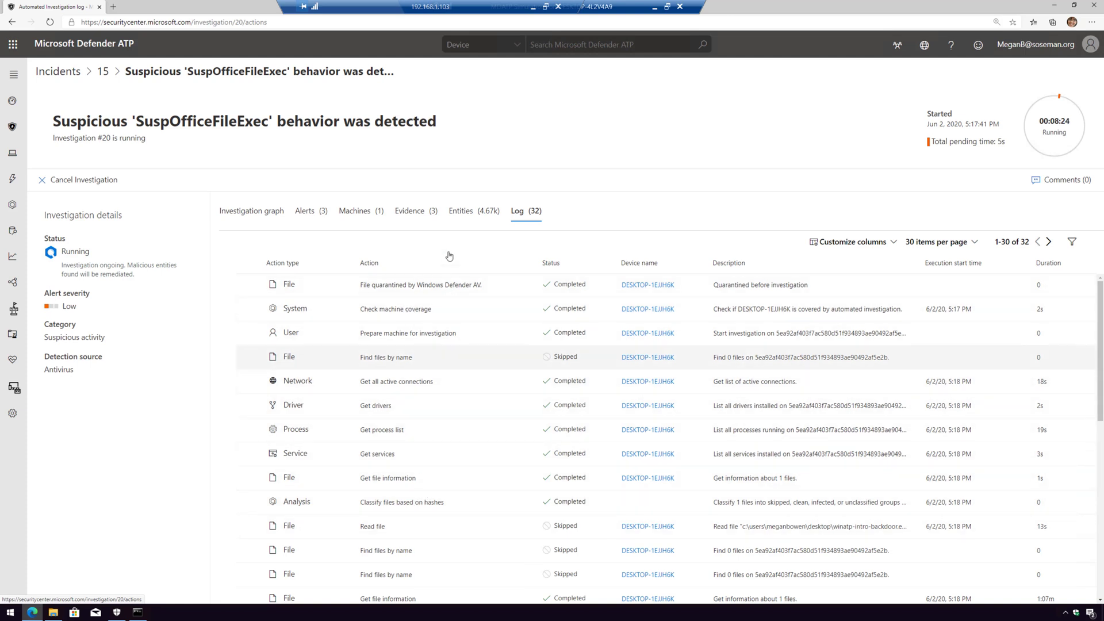
left_click(431, 212)
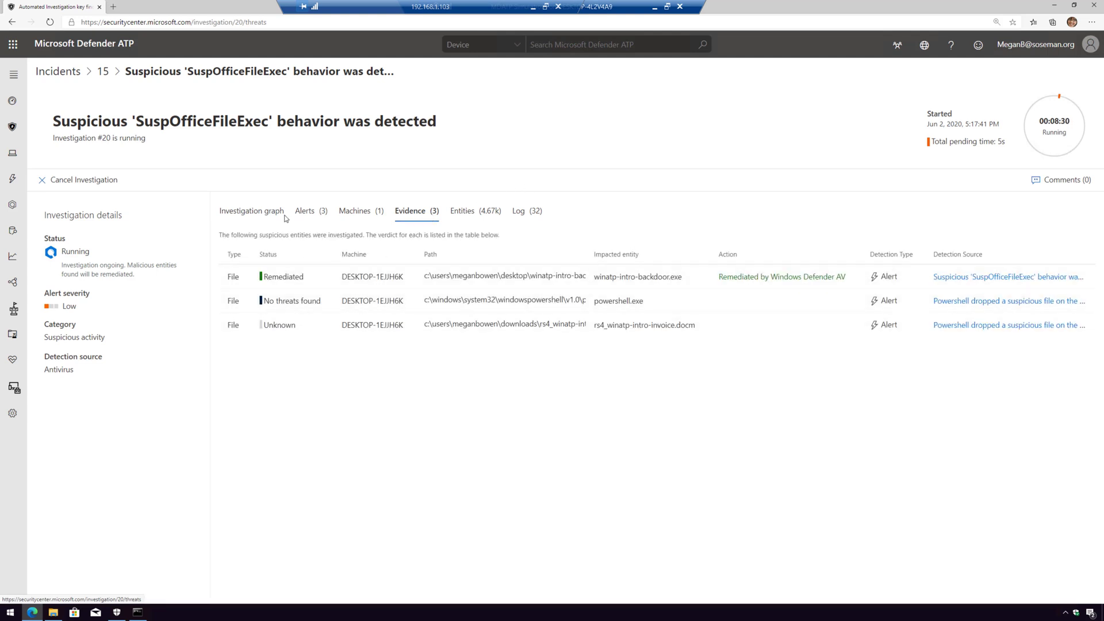
left_click(276, 213)
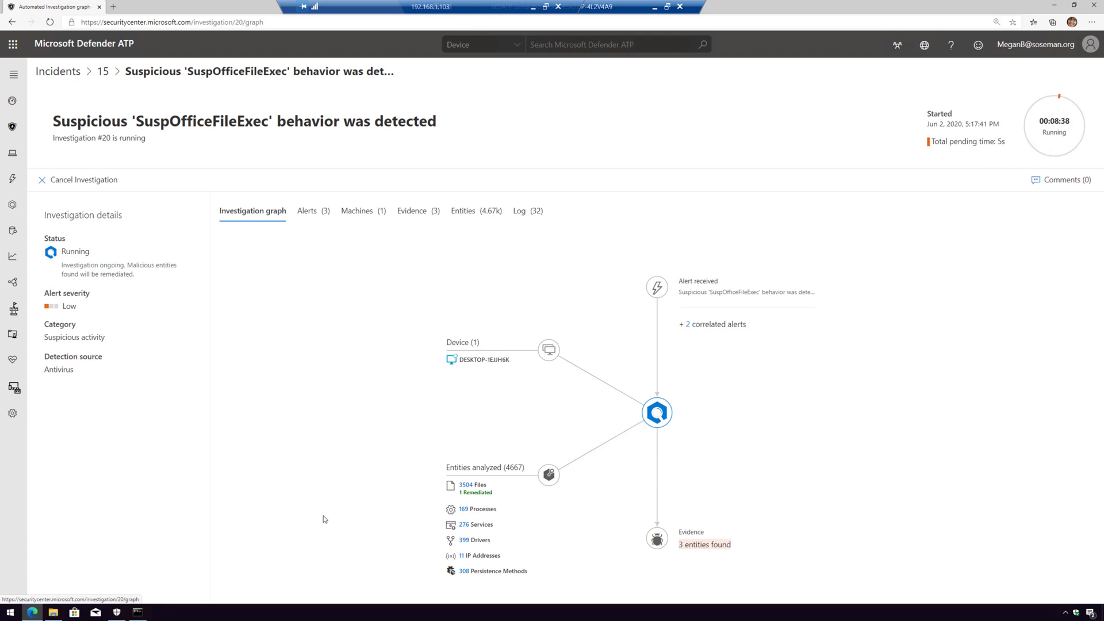
left_click(115, 619)
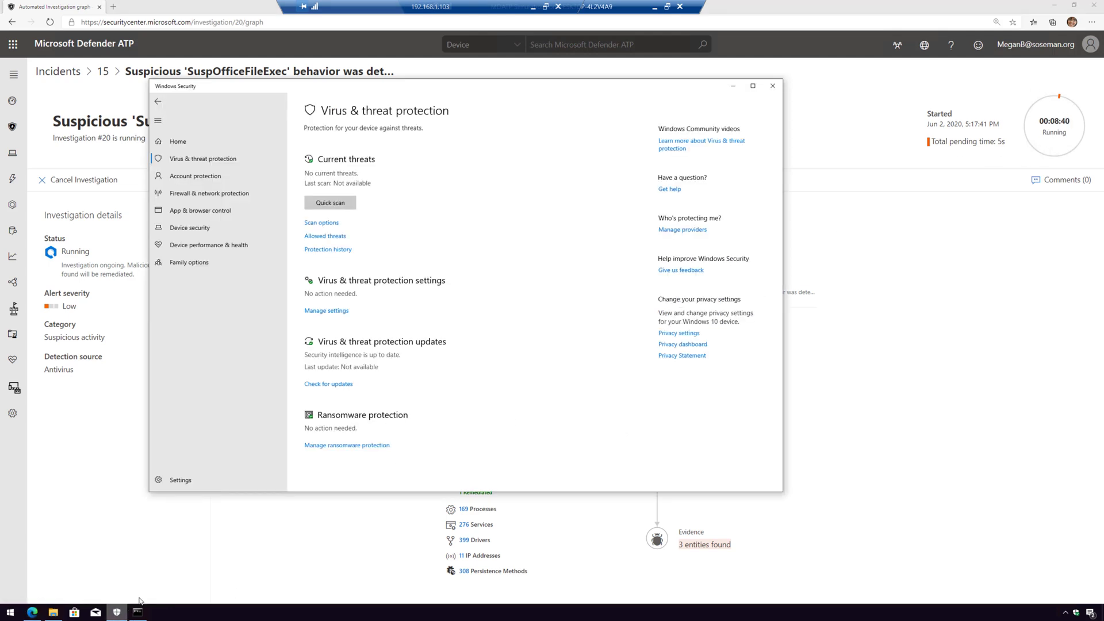
left_click(348, 251)
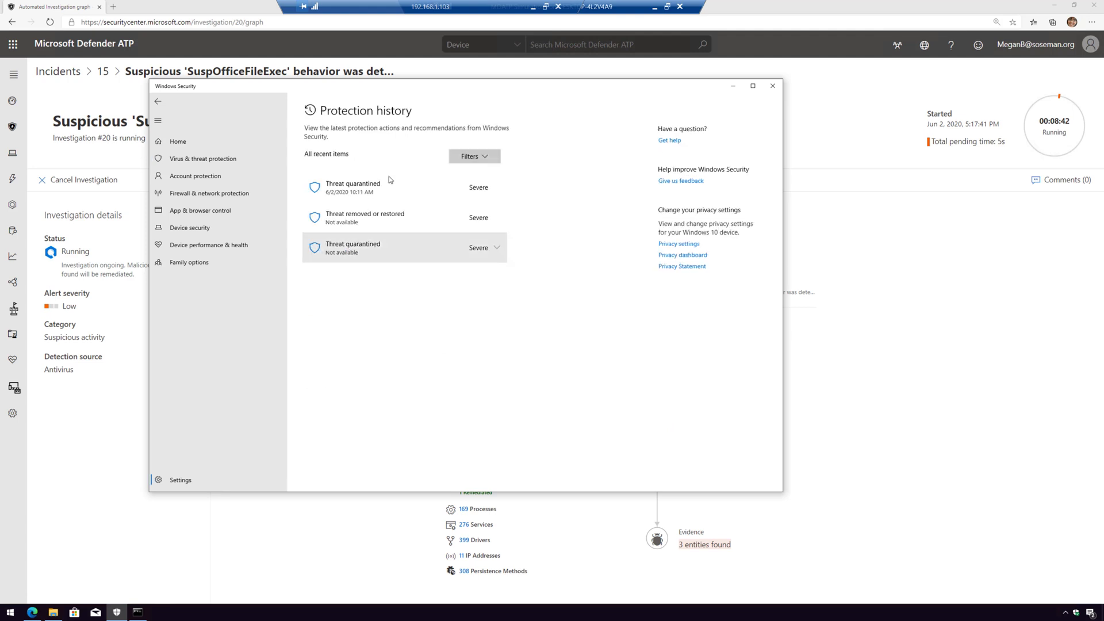
left_click(731, 88)
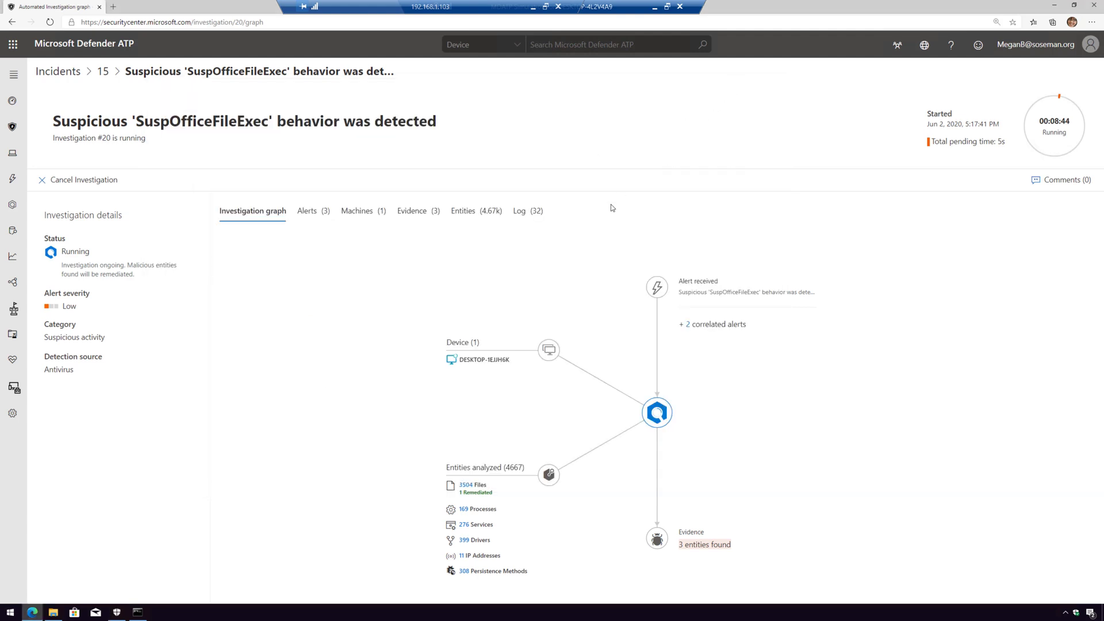